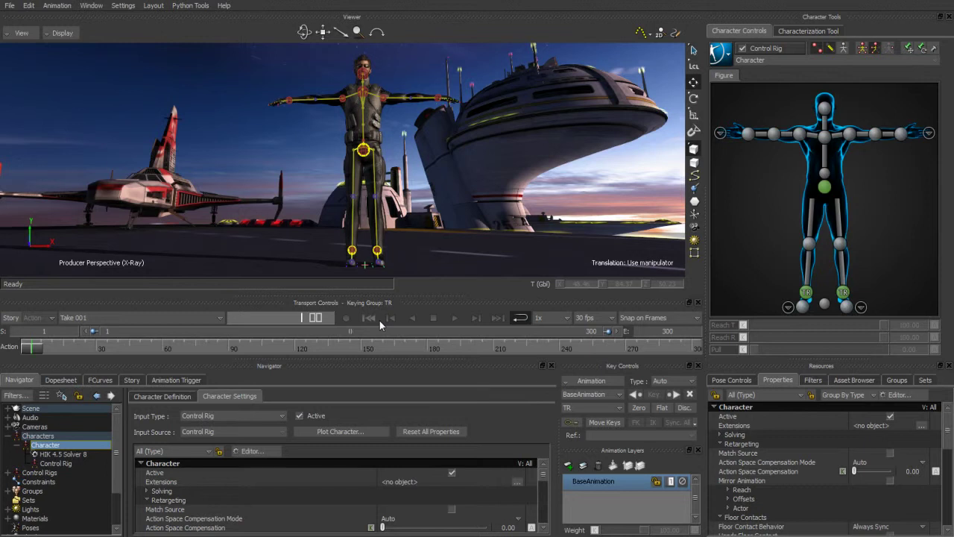
Bring the dto_RunTurn45R animation asset into the scene and play it back.
click(853, 380)
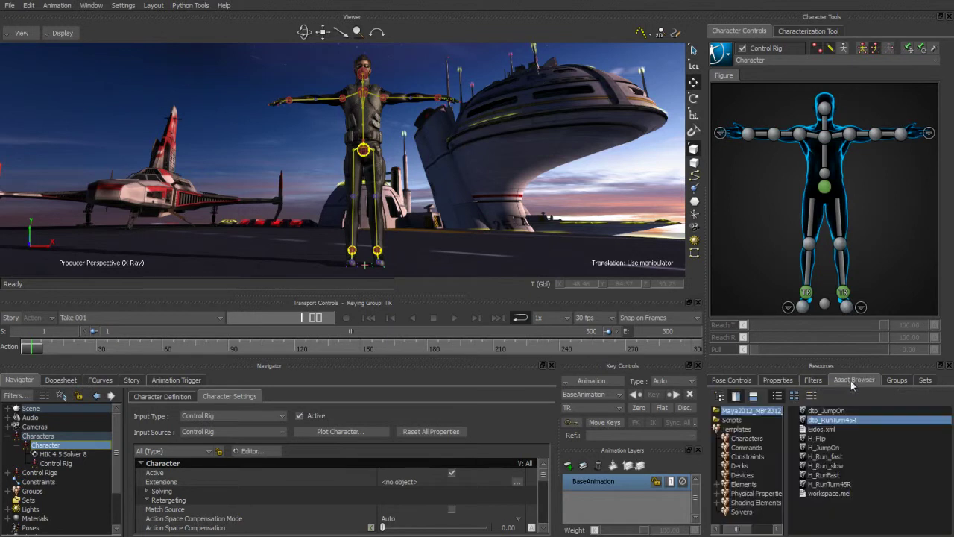
drag(834, 420, 456, 197)
click(532, 215)
click(455, 318)
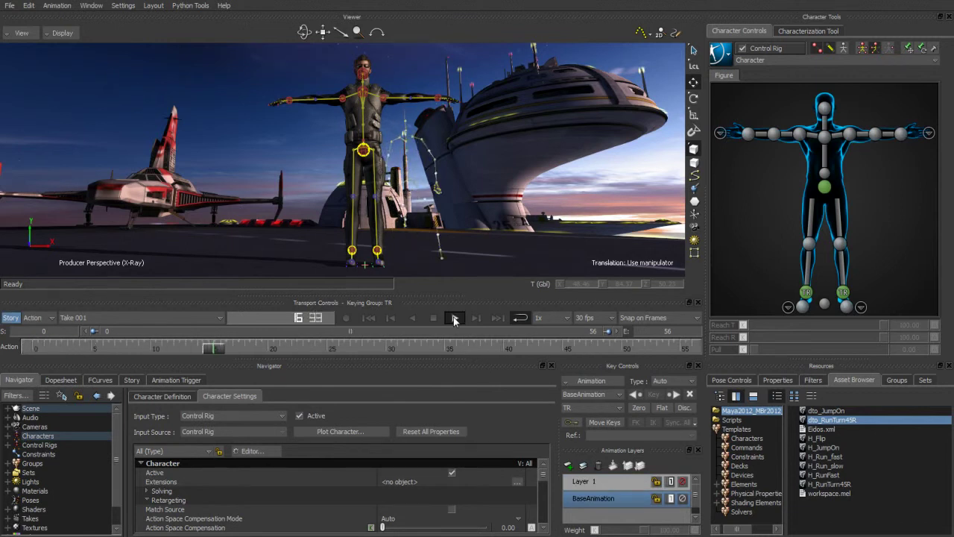
click(434, 318)
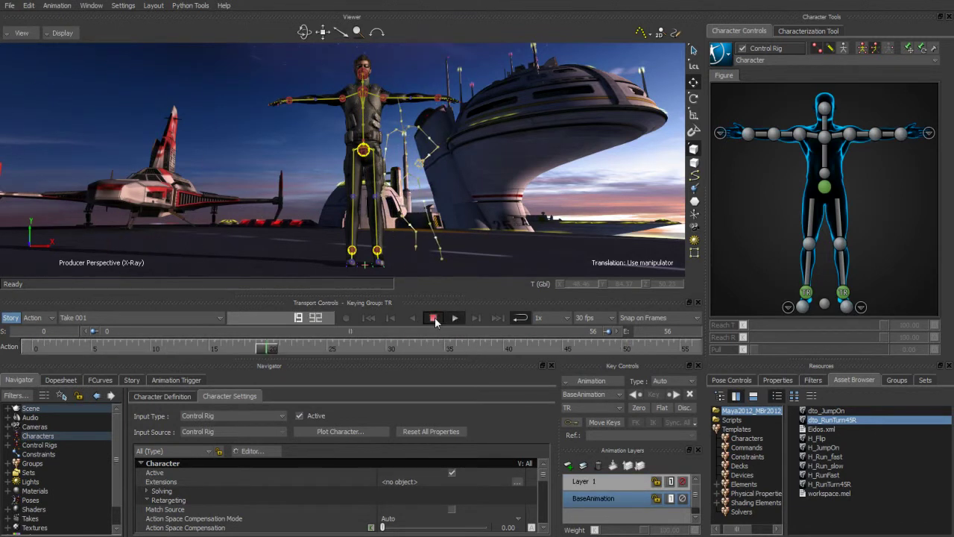
Set the character's input source to runTurn.
click(726, 57)
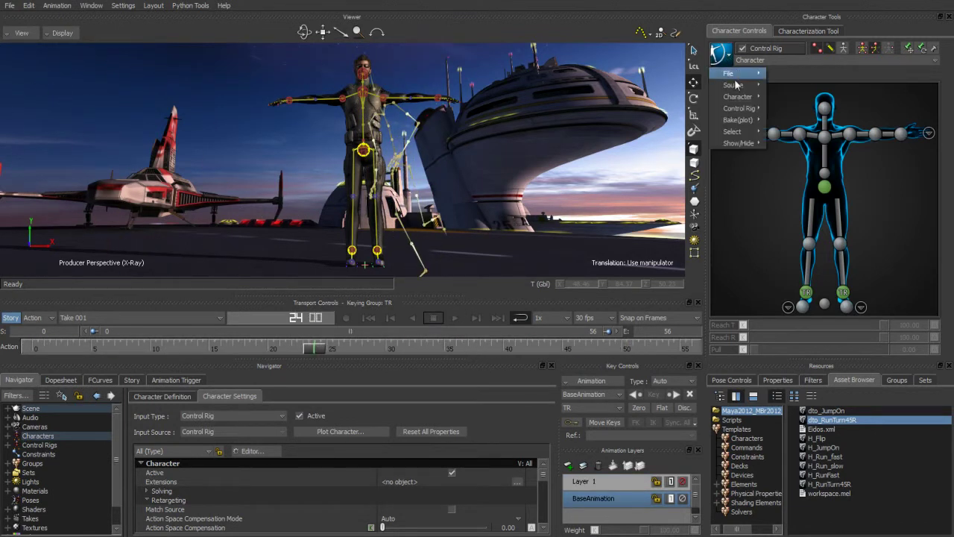
mouse_move(736, 85)
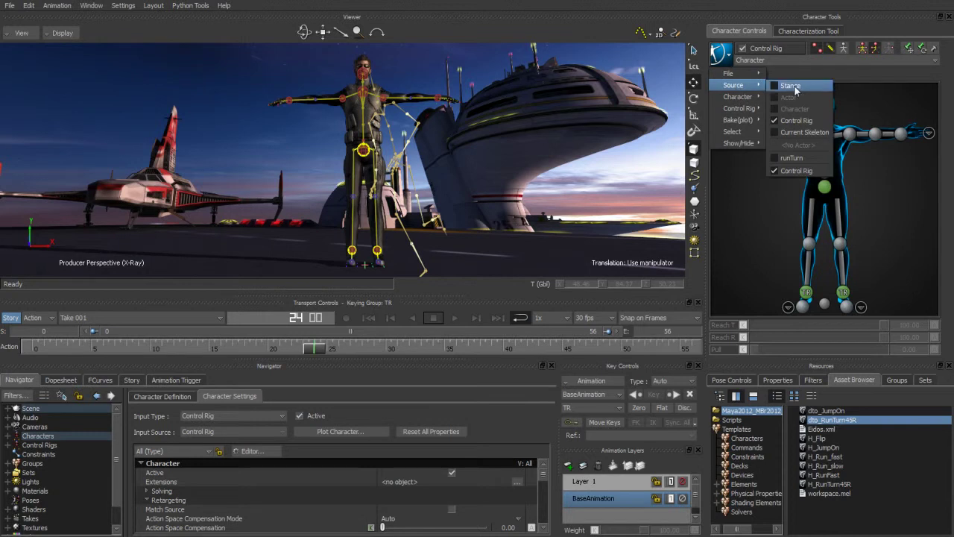
click(792, 158)
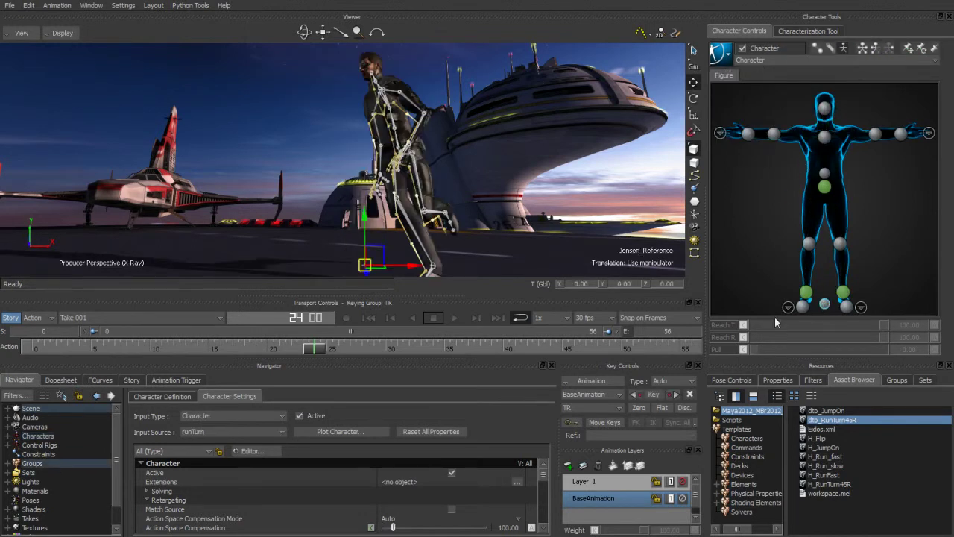
Scale the Jensen_Reference node uniformly to 0.60 and play the animation.
key(s)
drag(366, 265, 406, 323)
click(454, 318)
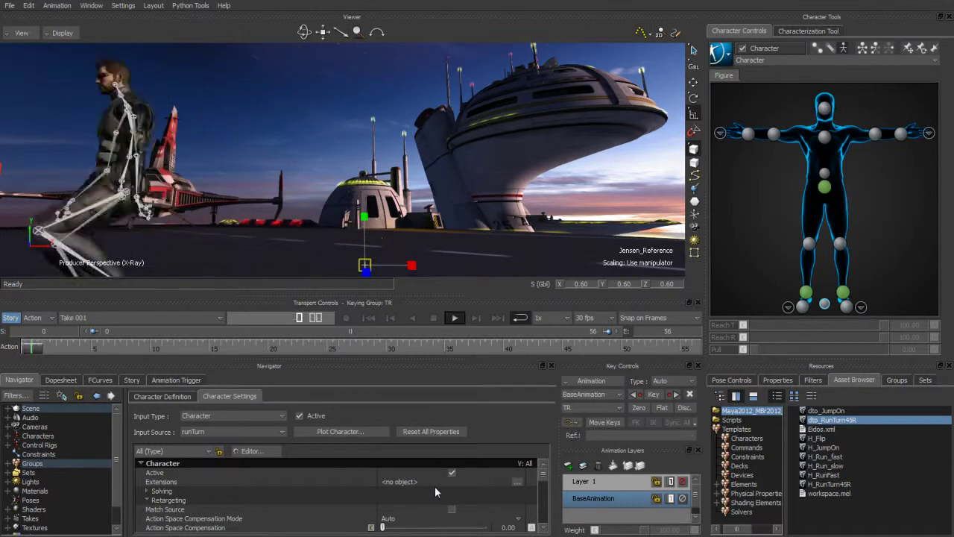
click(433, 318)
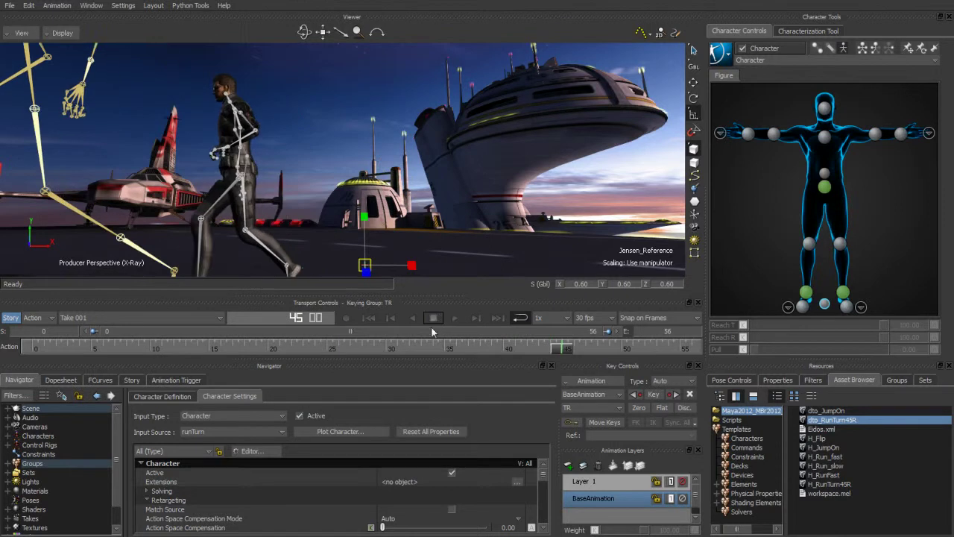
Go to frame 34 and enable Match Source in the character's retargeting settings.
drag(566, 350, 428, 353)
ctrl+shift+drag(375, 180, 407, 174)
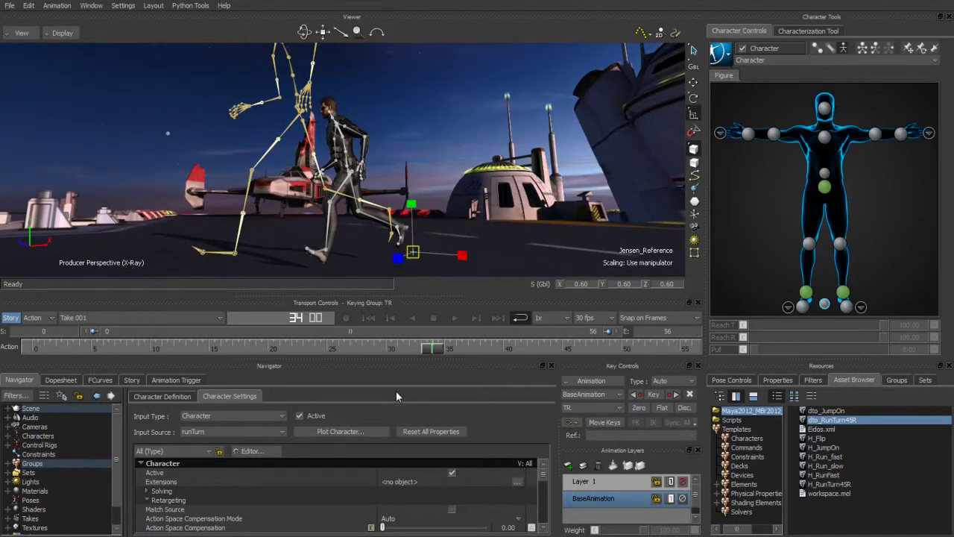
click(451, 509)
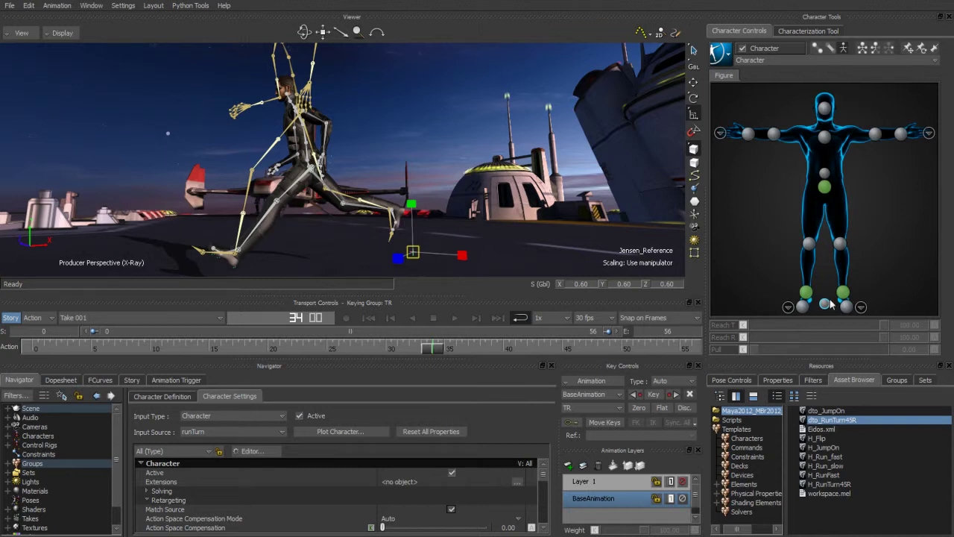
Check the Reach T setting of the foot effectors, leaving it at 100, and play the animation.
click(807, 293)
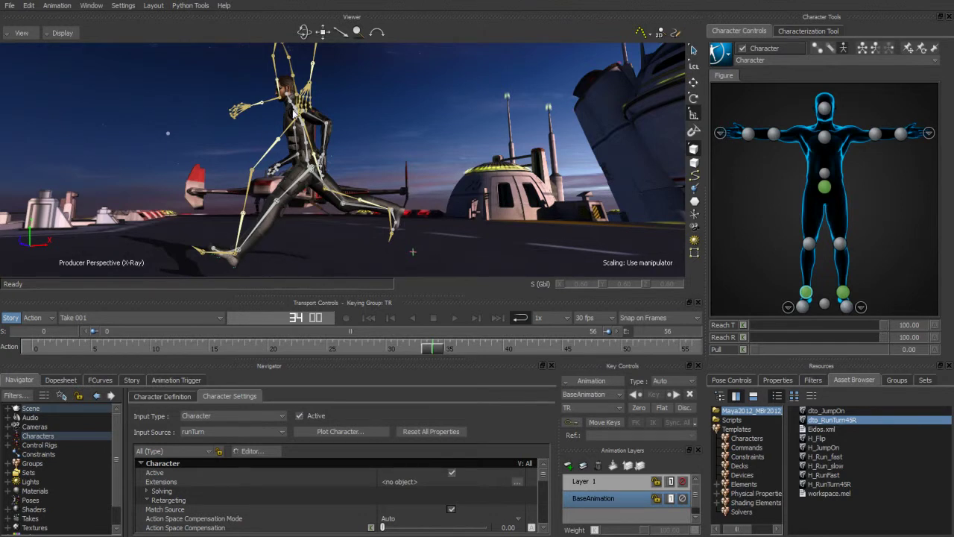
mouse_move(877, 323)
mouse_down()
mouse_move(740, 328)
mouse_move(885, 326)
mouse_move(742, 336)
mouse_move(882, 337)
mouse_move(753, 324)
mouse_move(887, 325)
mouse_up()
click(455, 319)
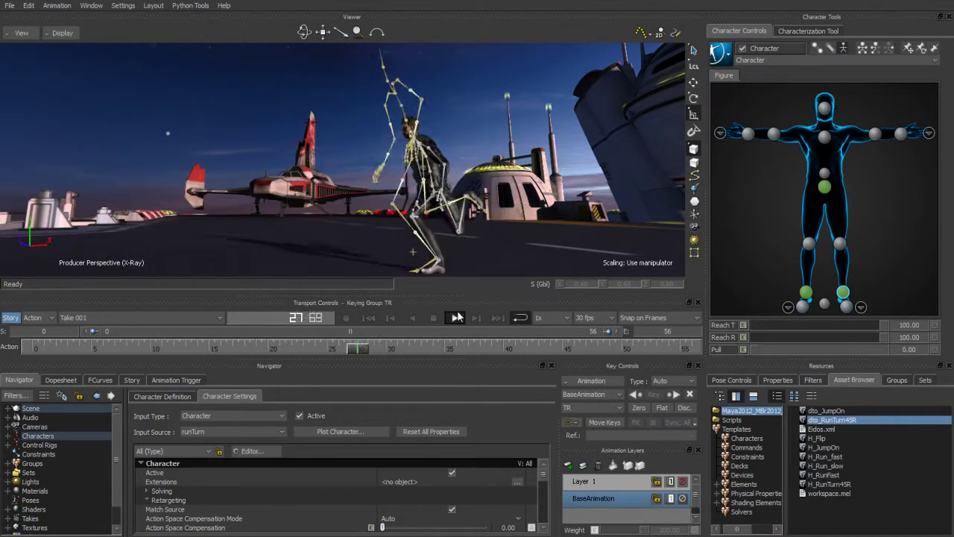
click(432, 319)
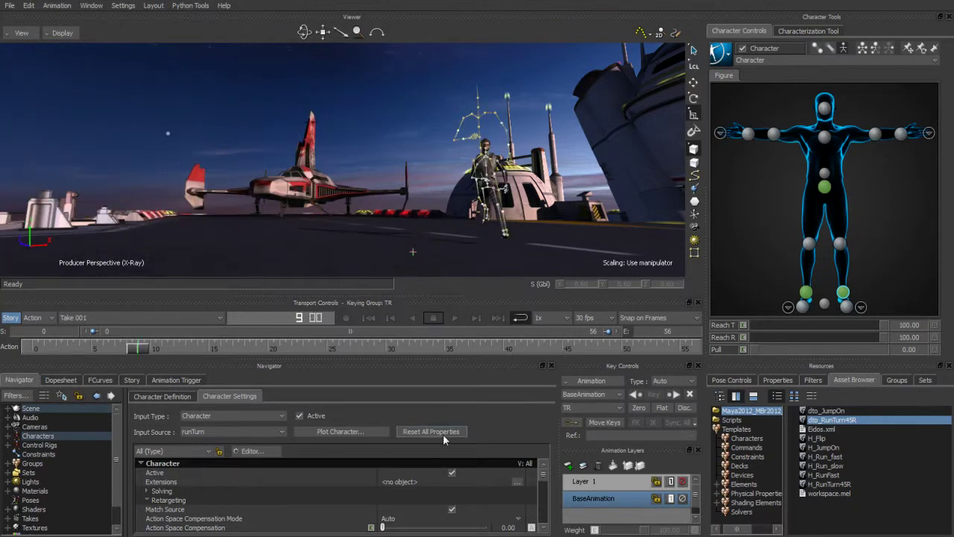
Enable Mirror Animation in the character's retargeting settings and play the result.
scroll(539, 476, down, 2)
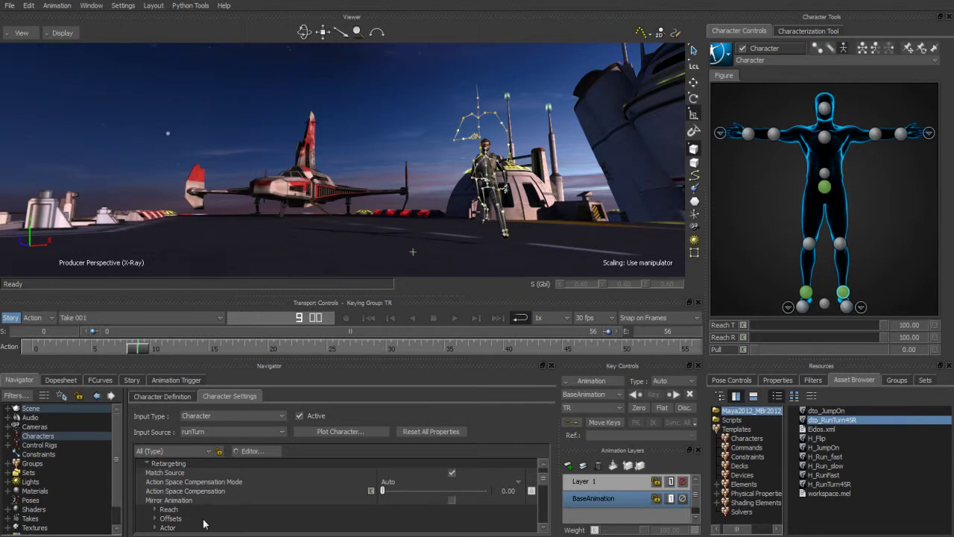
click(451, 499)
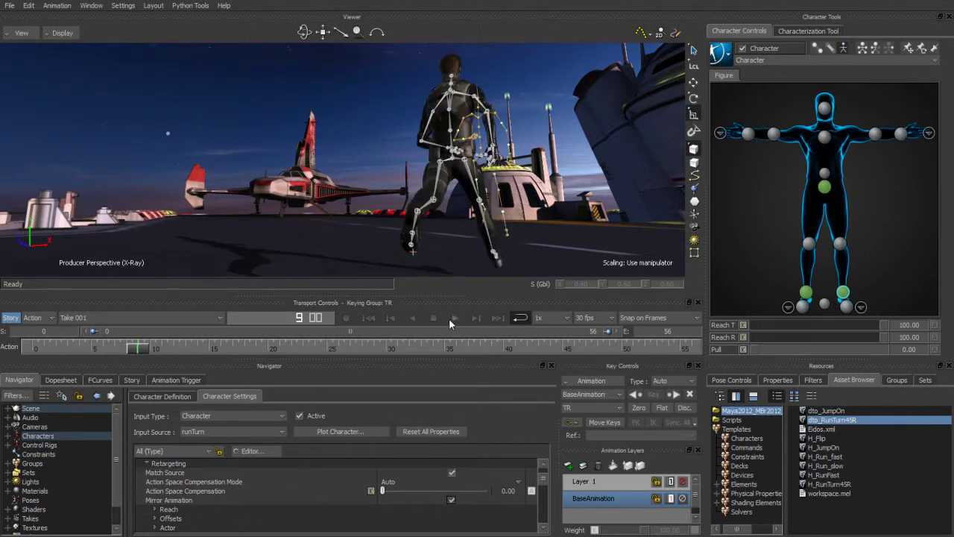
click(454, 318)
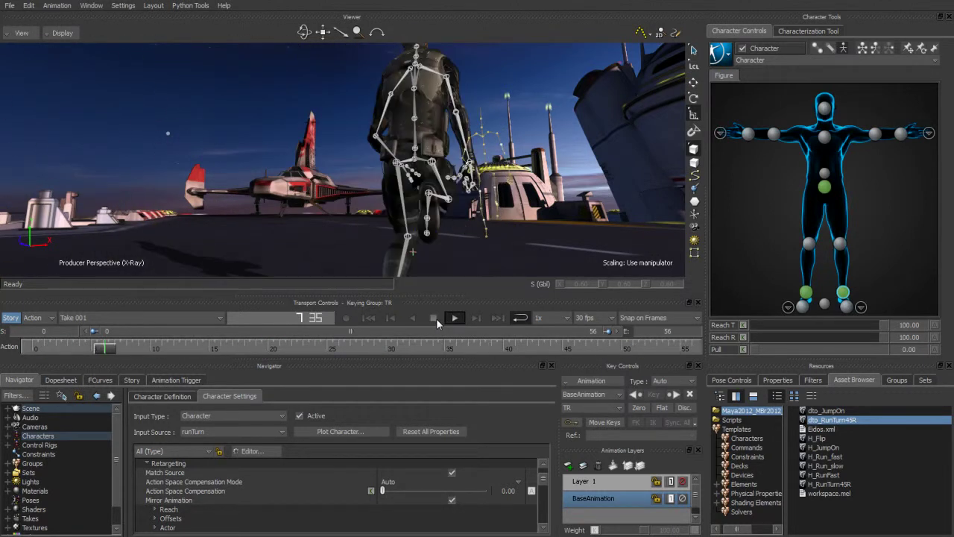
click(436, 319)
Look over the Floor Contacts settings and turn off Match Source for the character.
drag(542, 479, 540, 489)
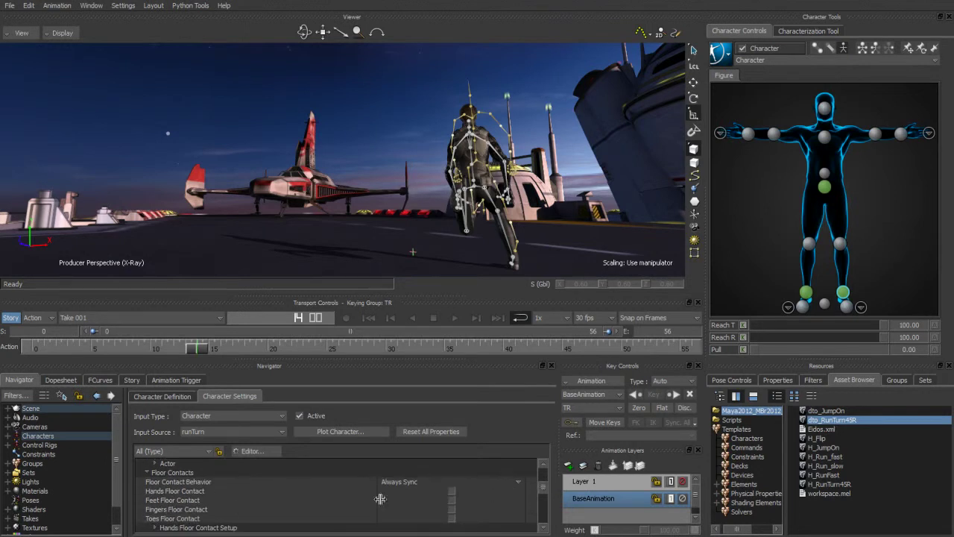
drag(545, 495, 545, 483)
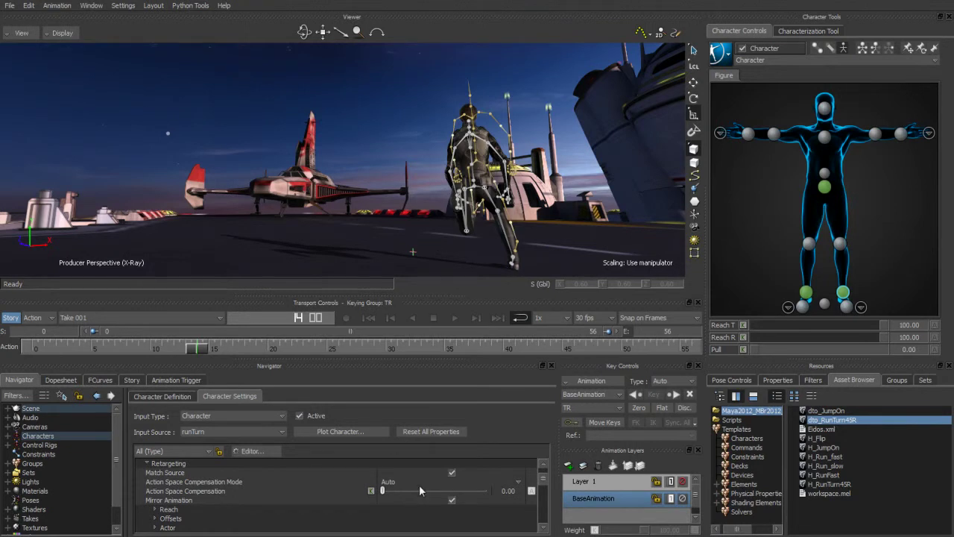
click(452, 474)
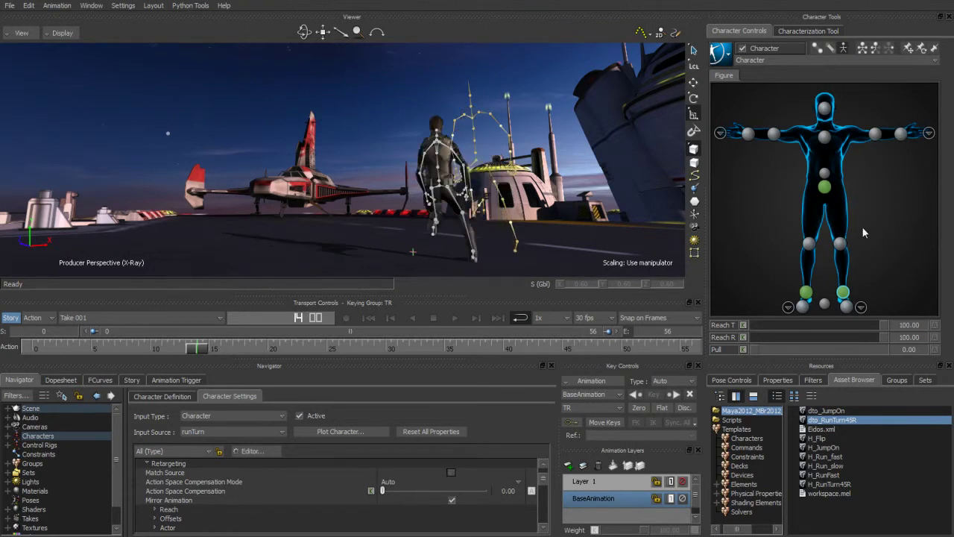
Set the local scaling of the Jensen_Reference node to 1 on all axes.
click(778, 381)
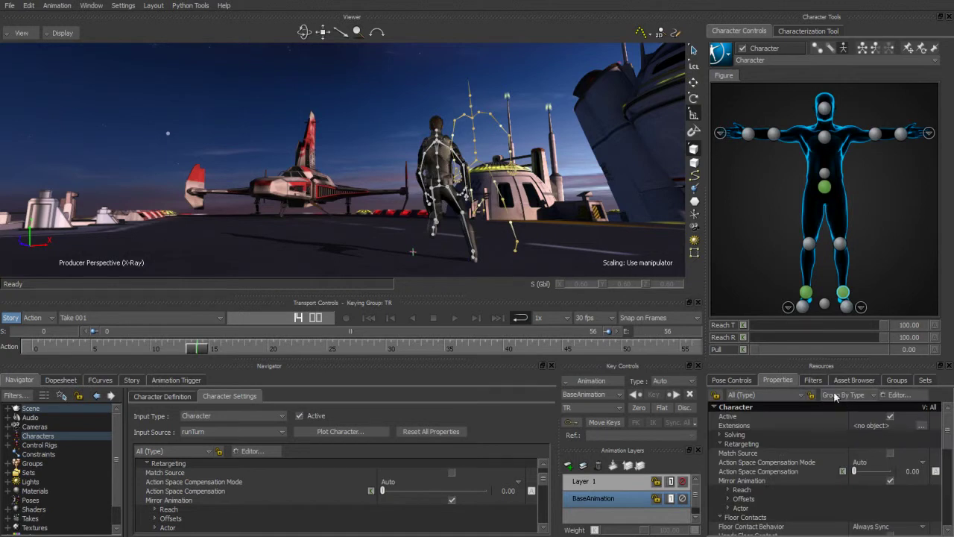
click(825, 304)
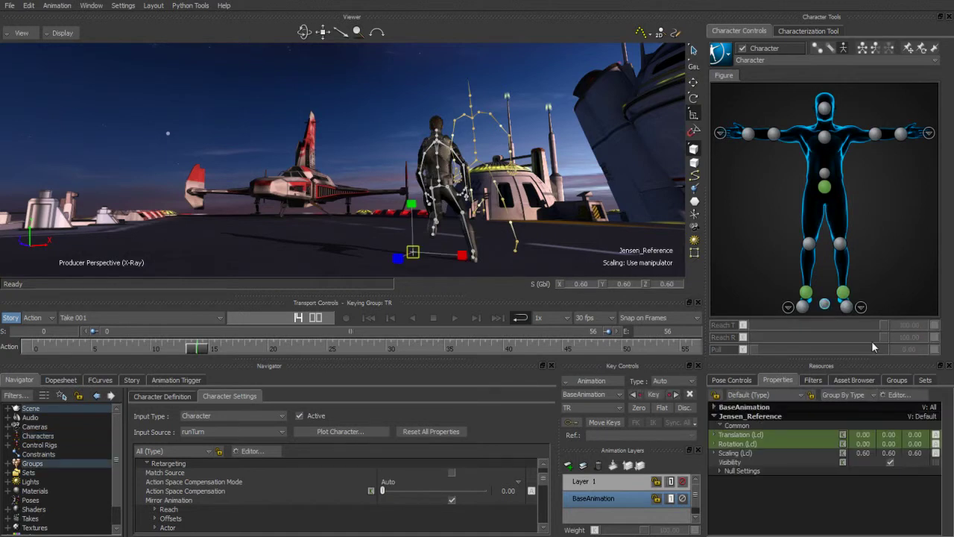
click(863, 452)
text(1)
key(Return)
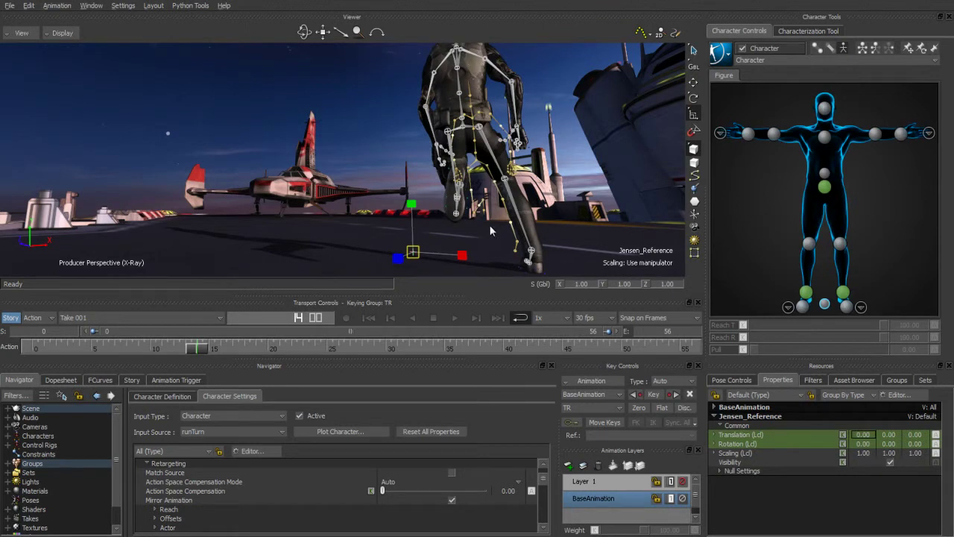
key(t)
mouse_move(407, 200)
mouse_down()
mouse_move(410, 216)
mouse_move(407, 194)
mouse_move(409, 202)
mouse_up()
key(ctrl+z)
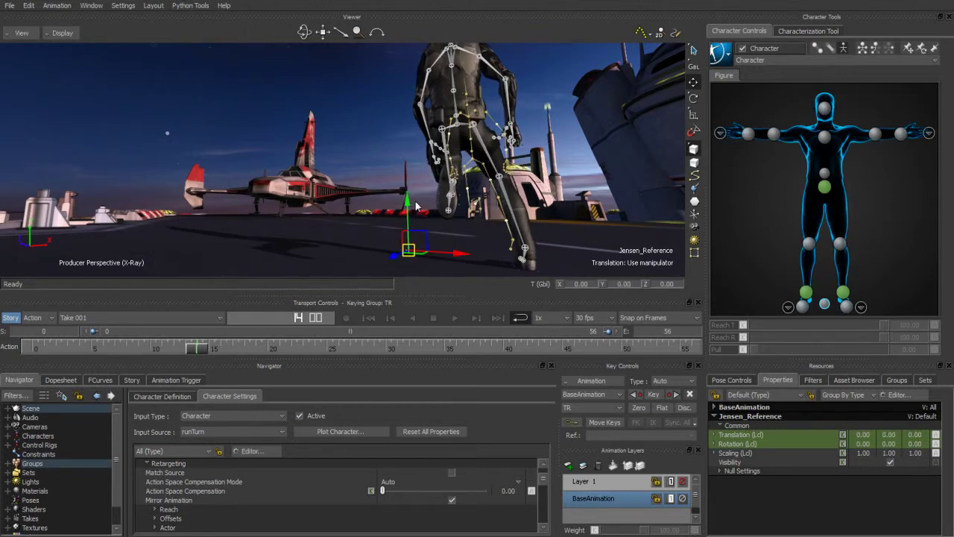
Play the mirrored animation from the start of the take.
click(369, 318)
click(451, 318)
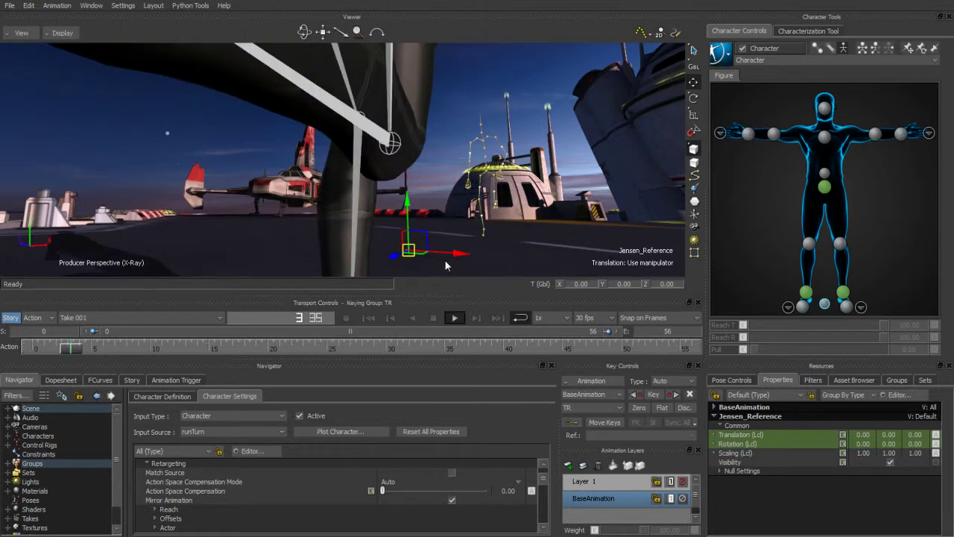
click(434, 319)
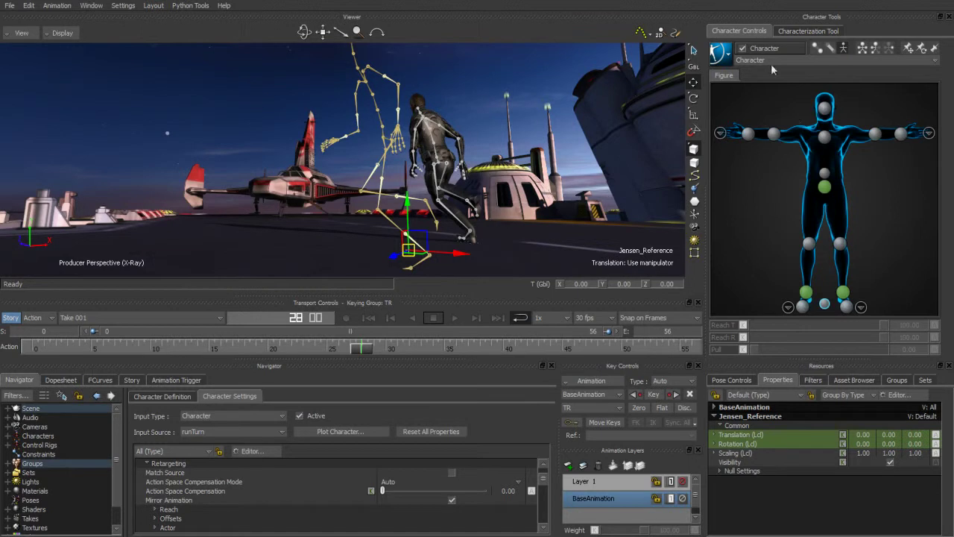
Bake the character's retargeted animation to the control rig with the current plot options.
click(720, 54)
mouse_move(739, 121)
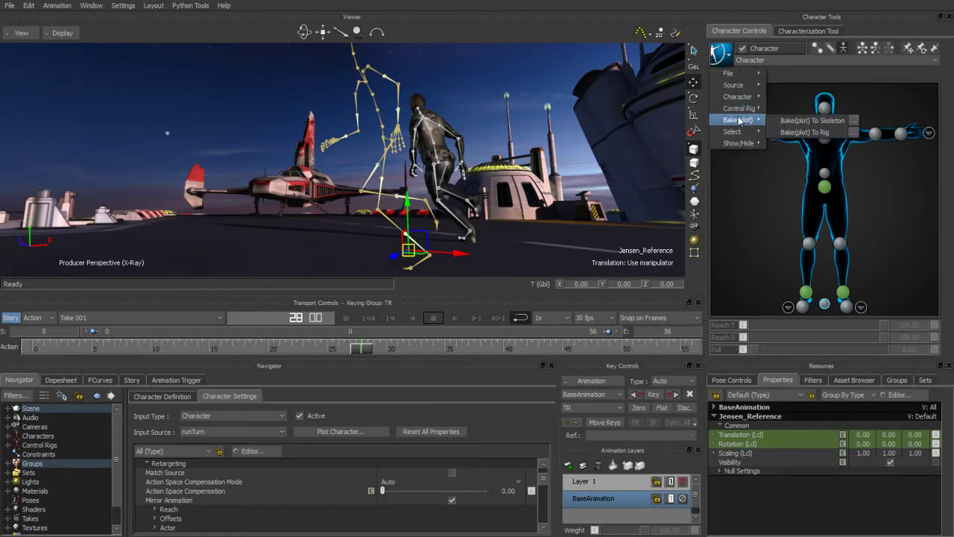
click(847, 133)
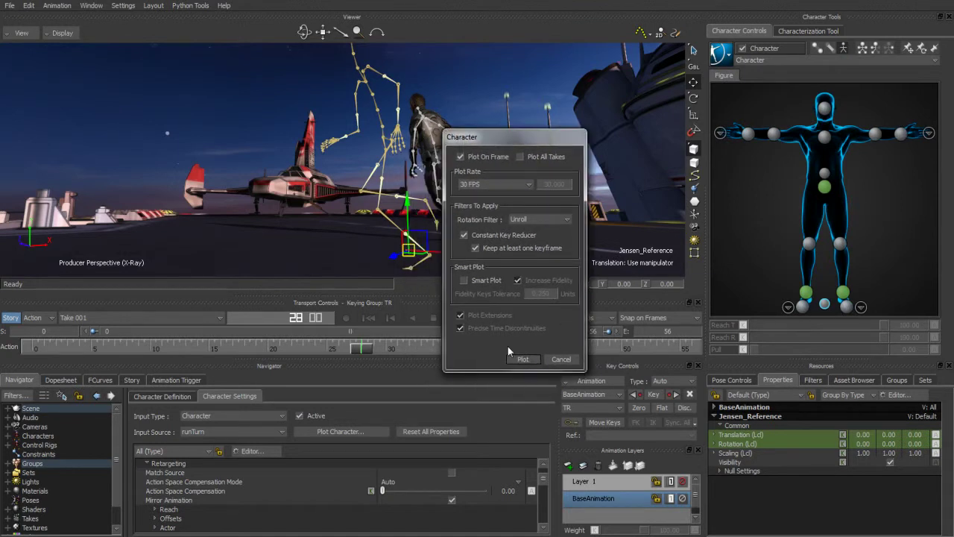
click(522, 359)
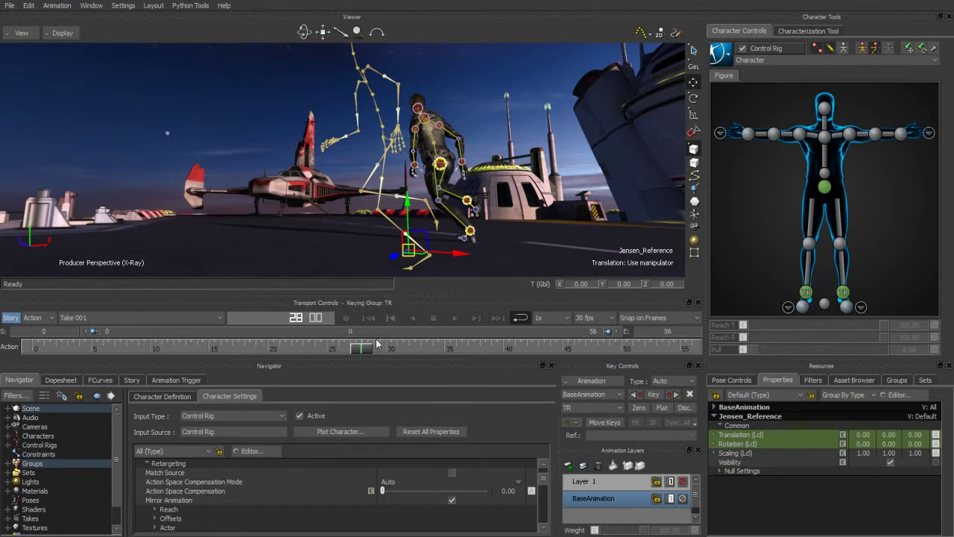
Hide the runTurn group and return the timeline to frame 0.
drag(362, 348, 173, 349)
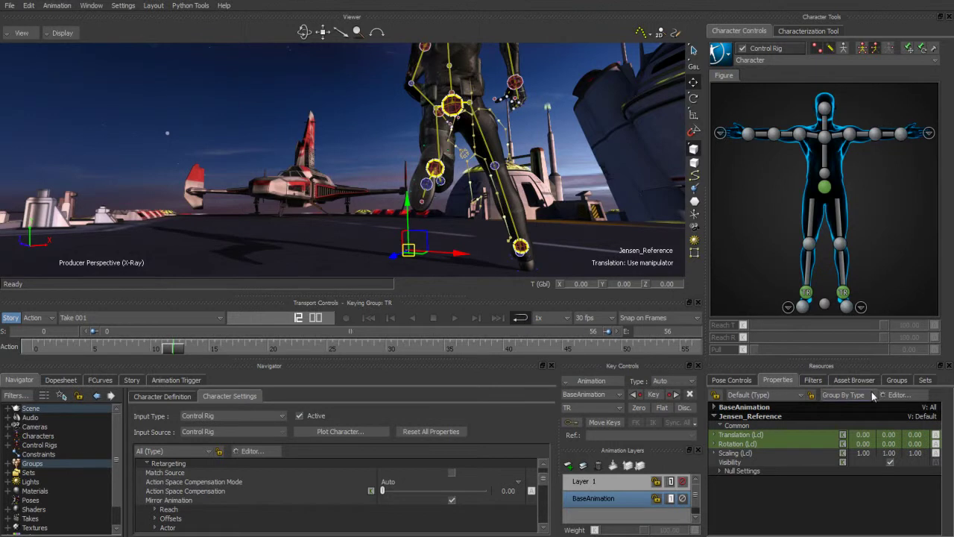
click(897, 380)
click(786, 461)
drag(167, 353, 25, 348)
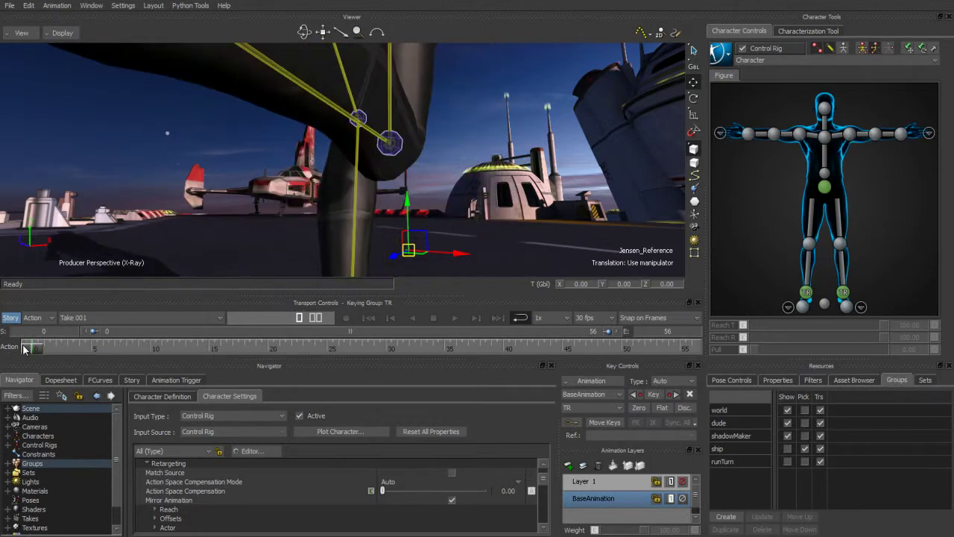
Insert a character animation track in the Story and assign it to Character.
scroll(398, 174, down, 5)
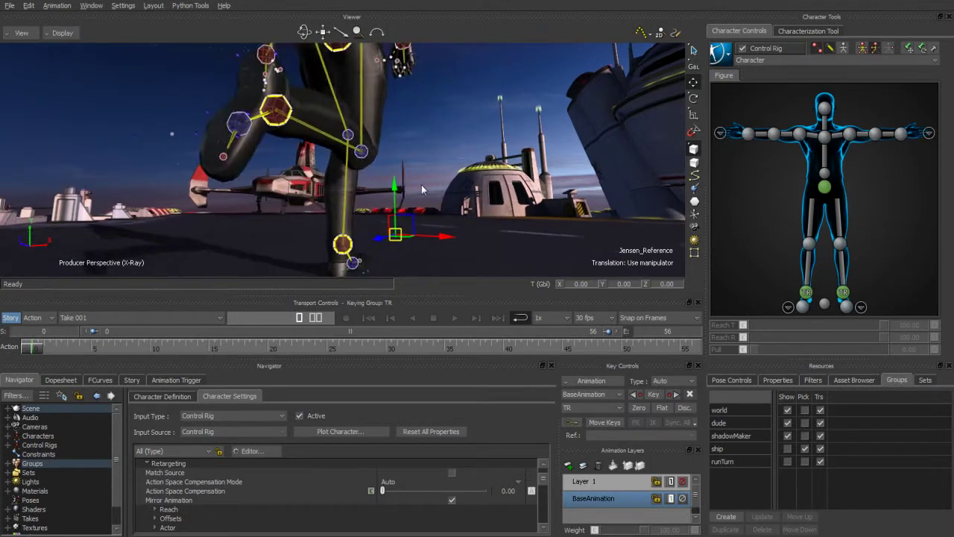
alt+middle_drag(421, 184, 405, 189)
scroll(389, 190, down, 2)
drag(388, 190, 365, 188)
click(131, 380)
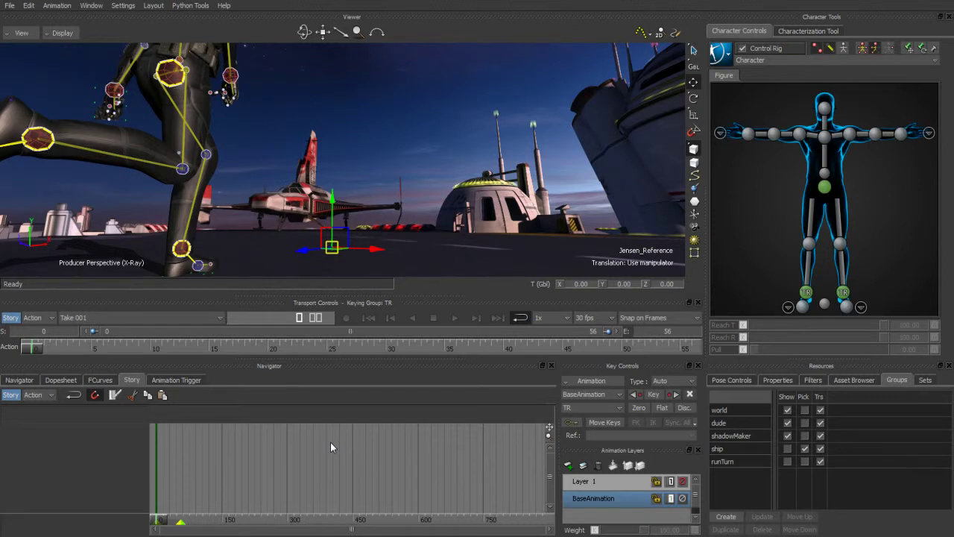
right_click(96, 434)
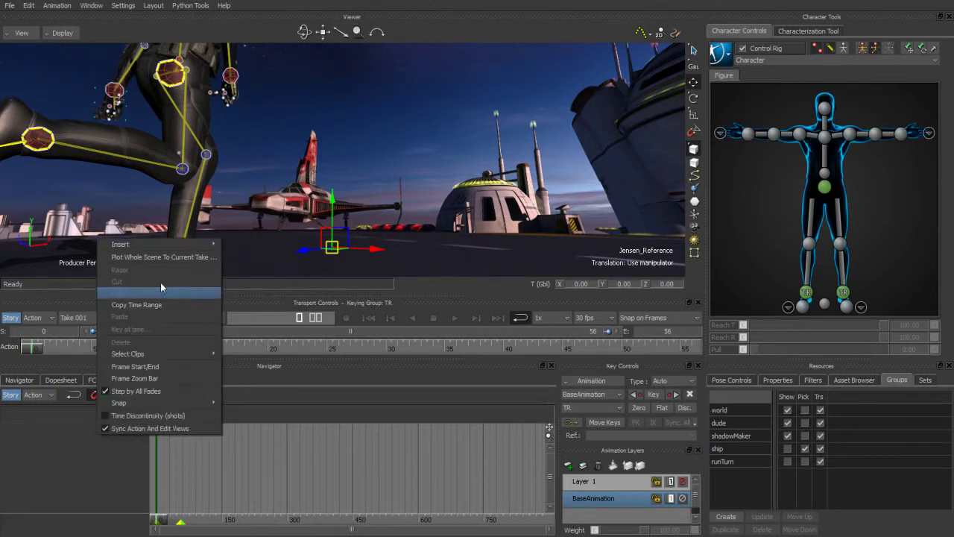
mouse_move(150, 243)
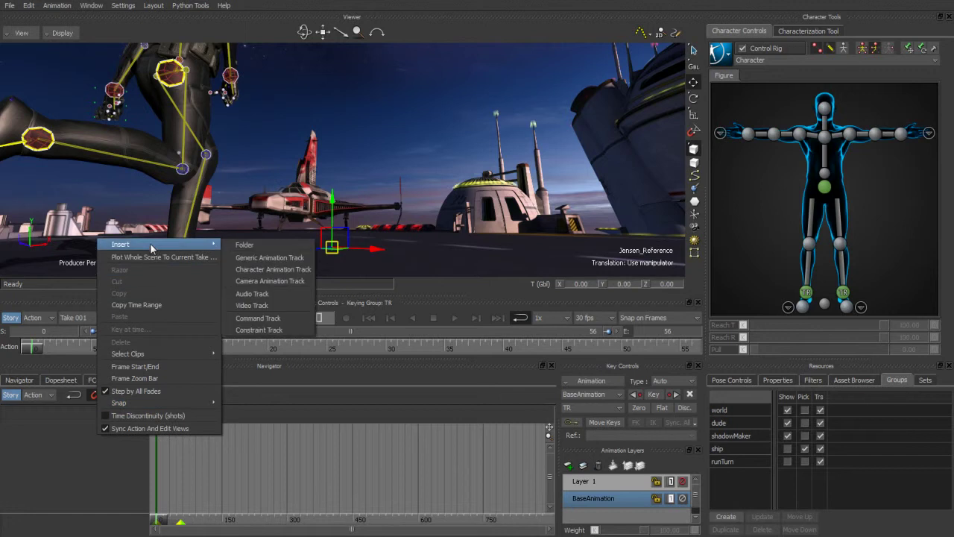
click(269, 269)
click(108, 445)
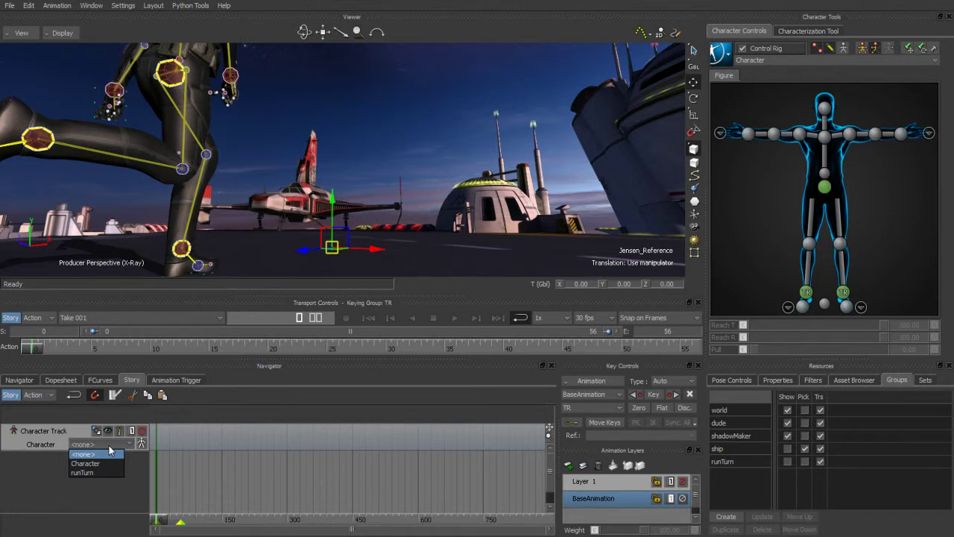
click(94, 463)
Insert the current take as a clip on the character track and scrub to frame 14.
right_click(179, 440)
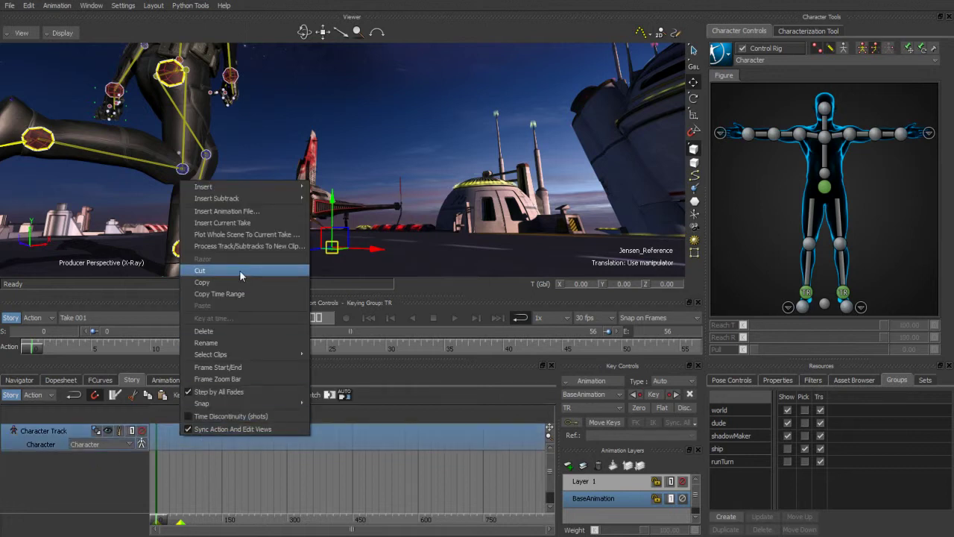
click(228, 223)
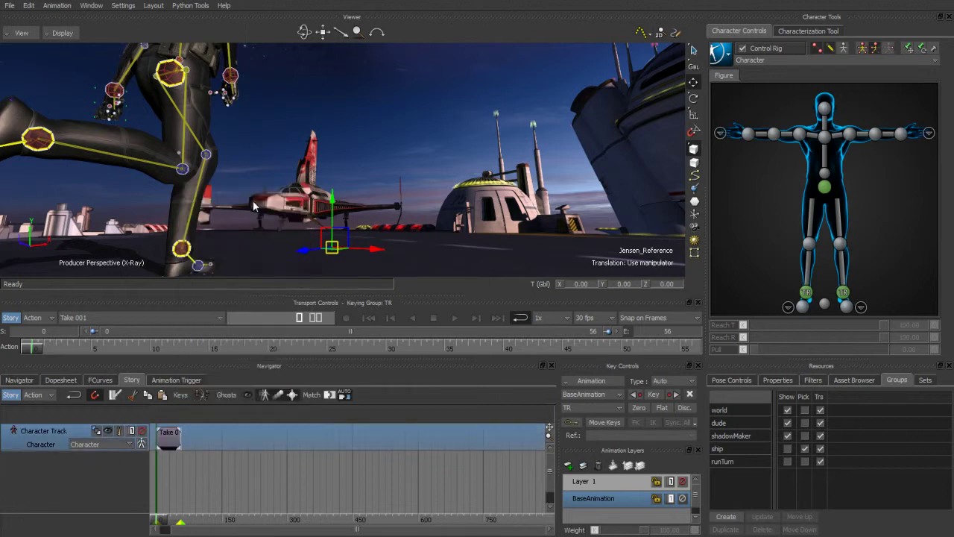
shift+drag(253, 485, 311, 486)
ctrl+drag(224, 487, 440, 480)
shift+drag(440, 480, 305, 484)
mouse_move(173, 519)
mouse_down()
mouse_move(249, 523)
mouse_move(183, 521)
mouse_move(191, 520)
mouse_up()
Add the dto_JumpOn asset as a clip on the character track, just after the Take 001 clip.
click(853, 381)
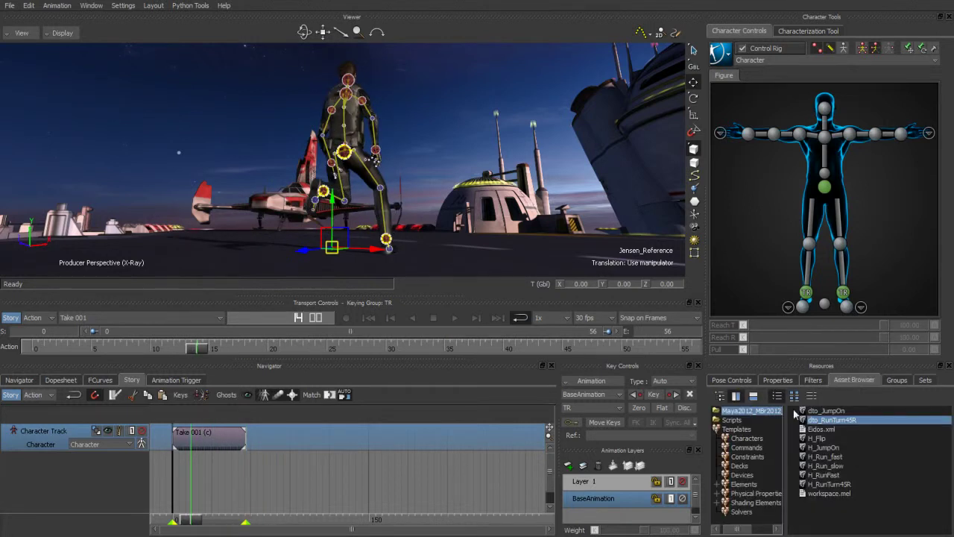
click(836, 413)
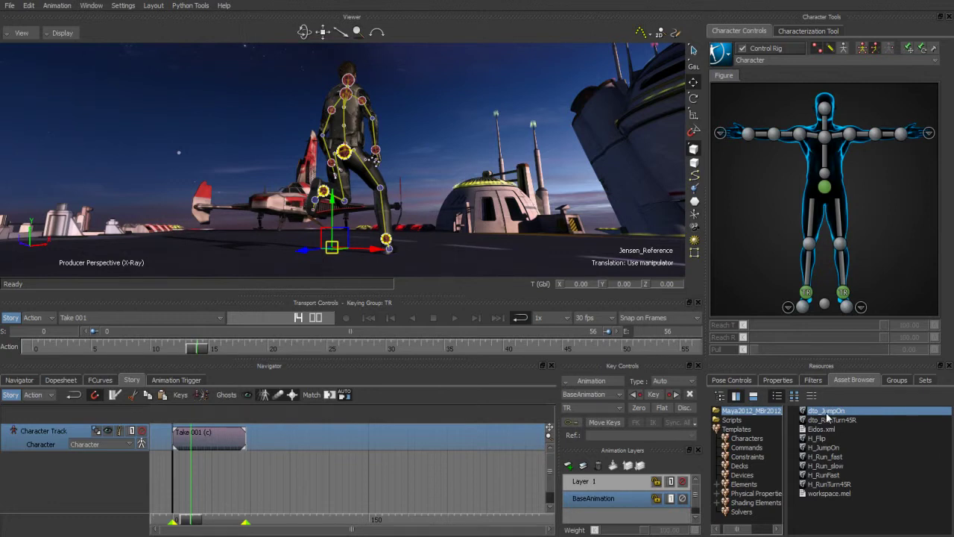
drag(298, 443, 299, 438)
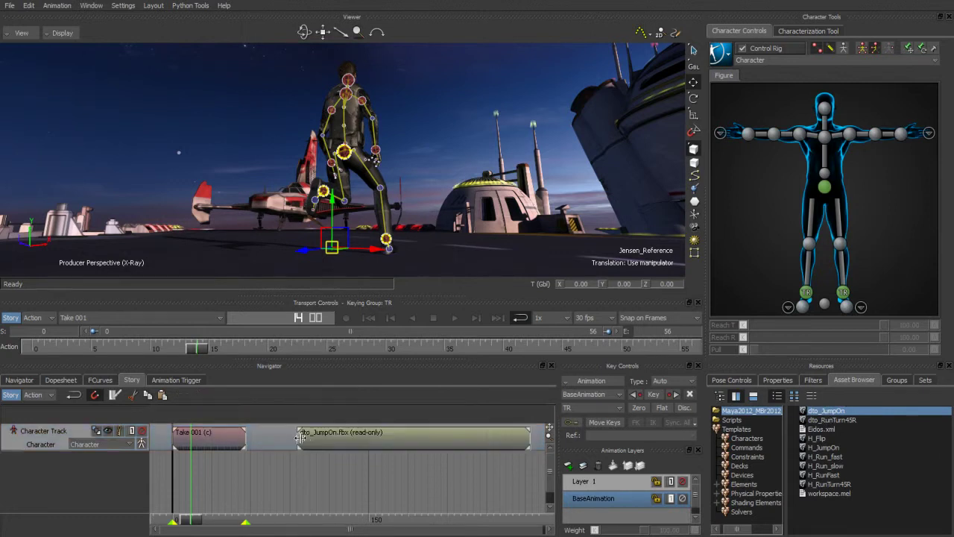
drag(384, 439, 319, 467)
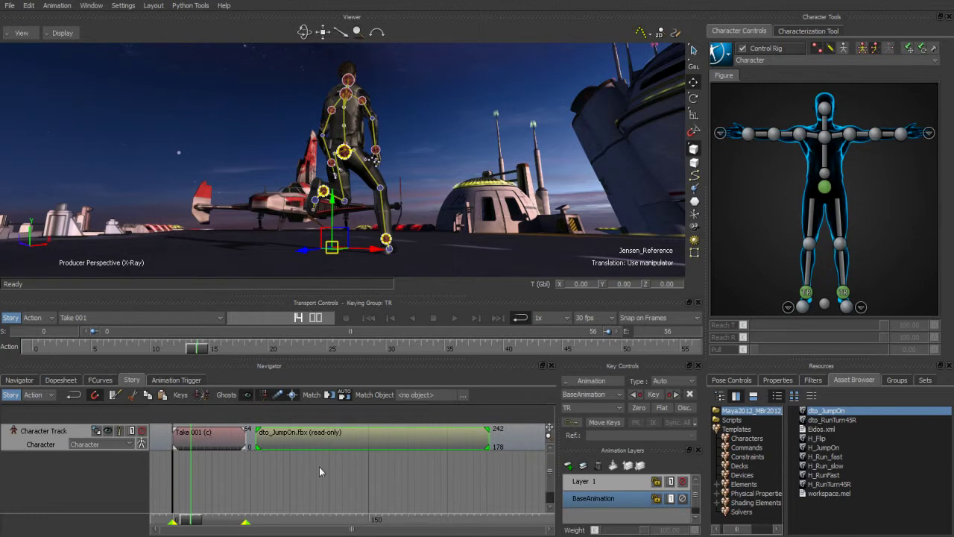
Frame the Story zoom bar to the clips and scrub to frame 41.
right_click(252, 476)
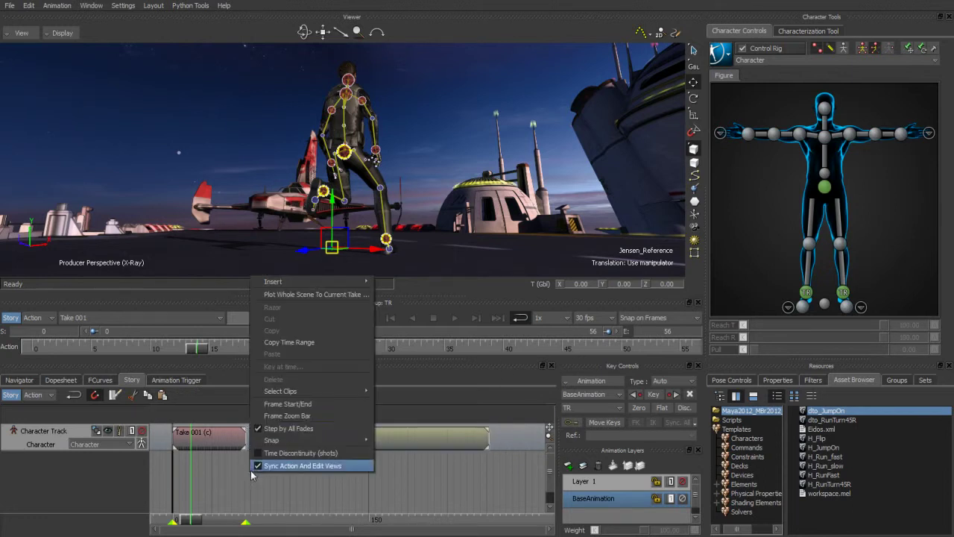
click(296, 416)
drag(188, 521, 227, 526)
Frame the character's hips effector in the viewer and show the ghosts of the character track.
click(824, 187)
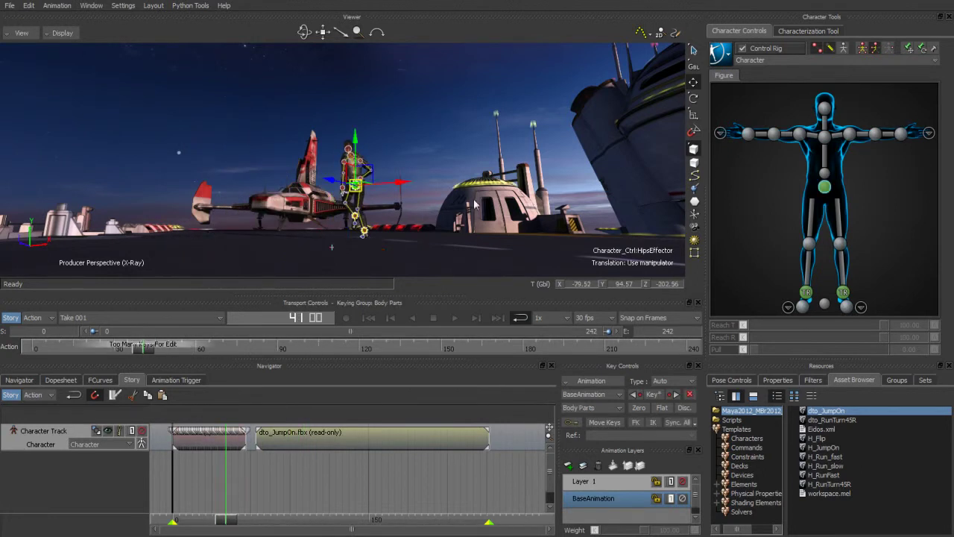
key(a)
alt+right_drag(513, 200, 85, 130)
alt+drag(85, 130, 350, 179)
alt+right_drag(350, 179, 288, 179)
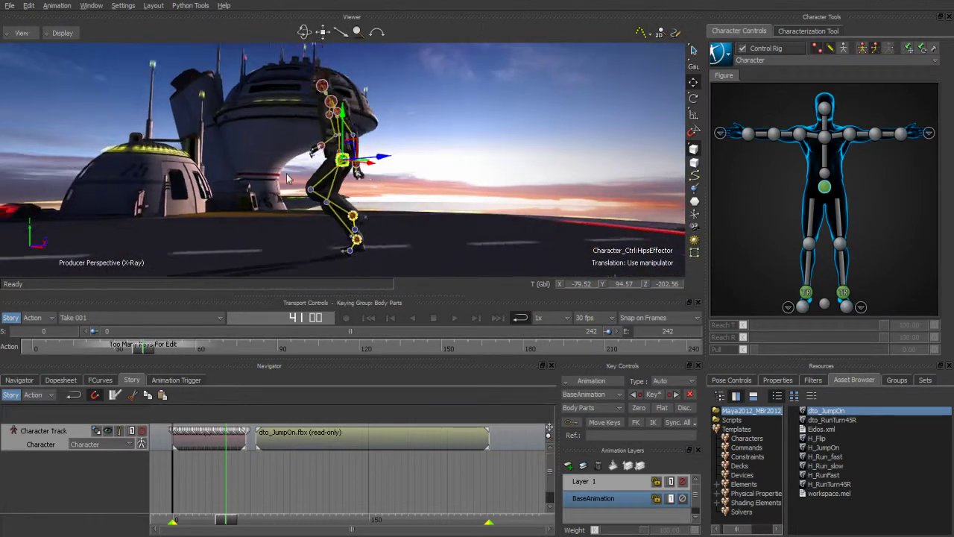
alt+drag(288, 179, 255, 179)
alt+middle_drag(314, 176, 288, 184)
click(107, 432)
alt+drag(243, 228, 562, 232)
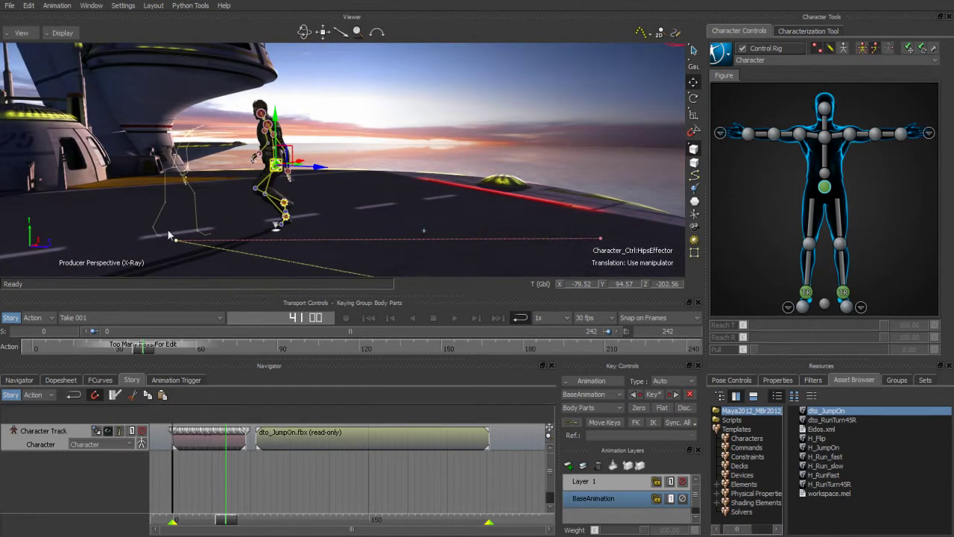
ctrl+shift+drag(272, 279, 212, 167)
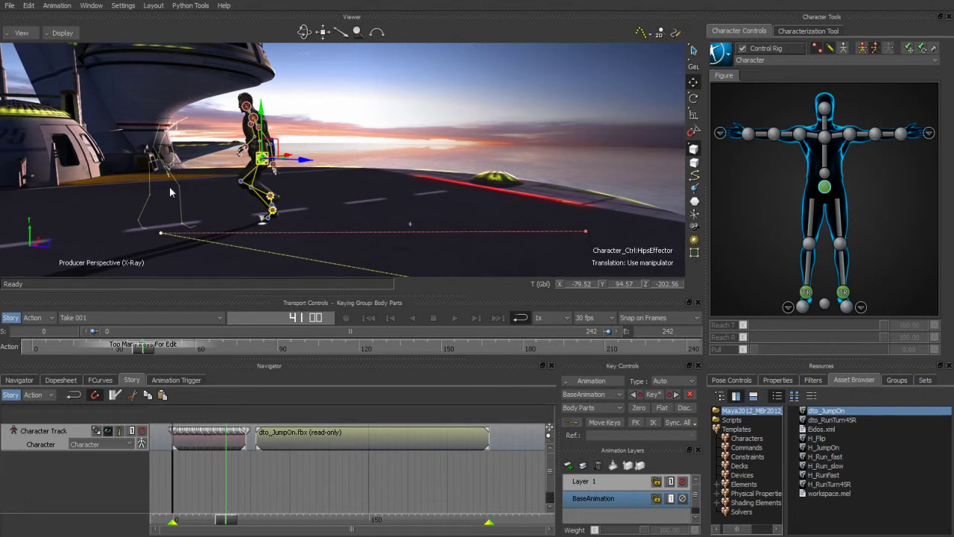
At frame 49, select the left ankle effector and hide the control rig's effector markers.
mouse_move(227, 522)
mouse_down()
mouse_move(287, 528)
mouse_move(207, 527)
mouse_move(237, 528)
mouse_up()
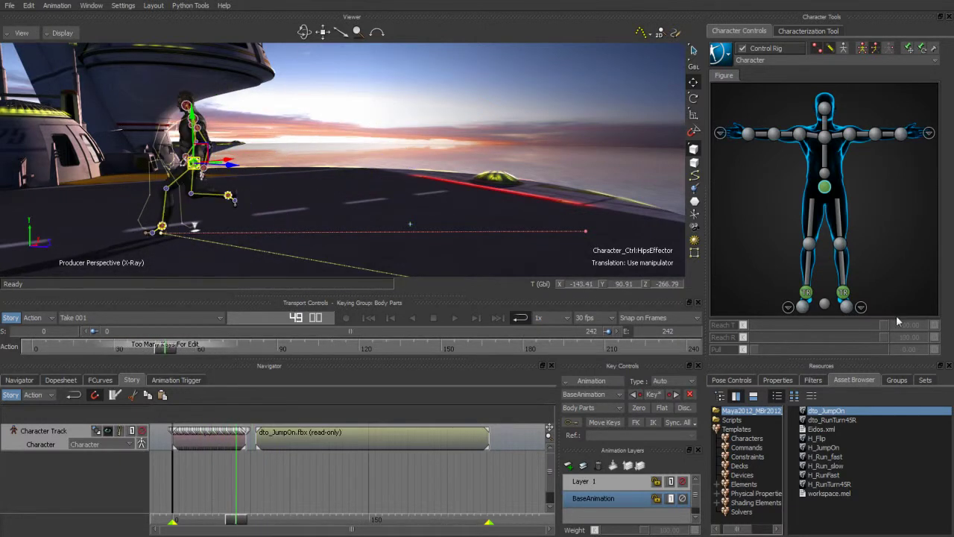
click(842, 295)
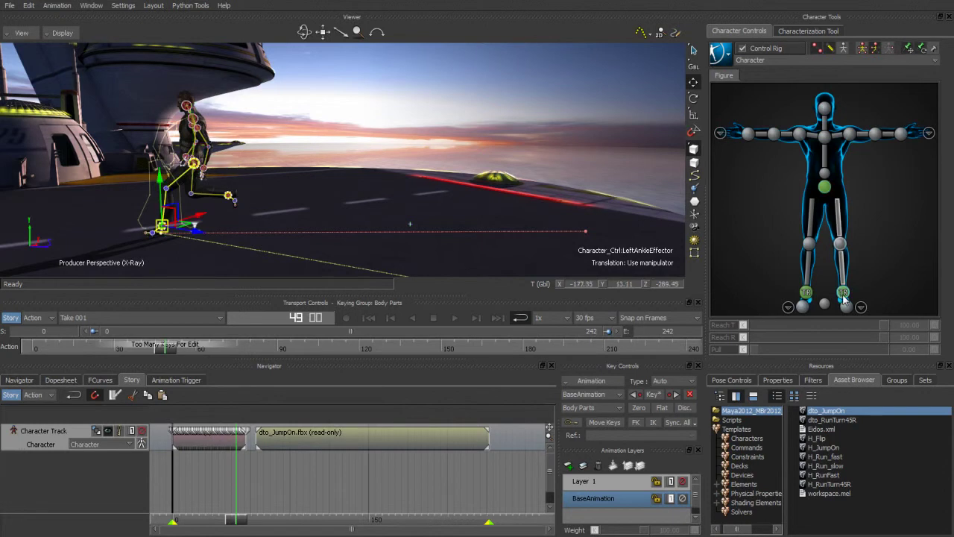
click(814, 49)
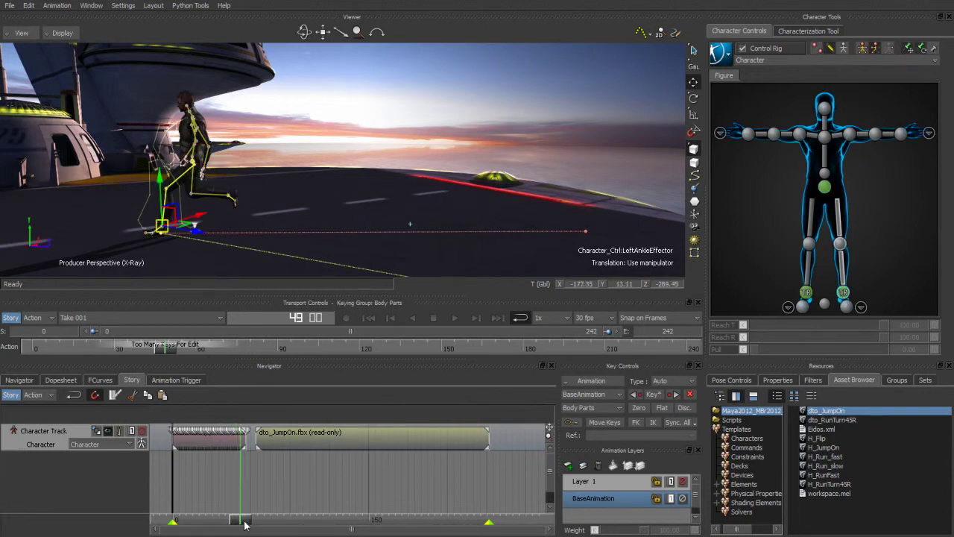
Match the dto_JumpOn clip to the previous clip at its start on LeftAnkleEffector, with XYZ translation and Gravity XZ rotation.
drag(245, 525, 269, 528)
click(294, 442)
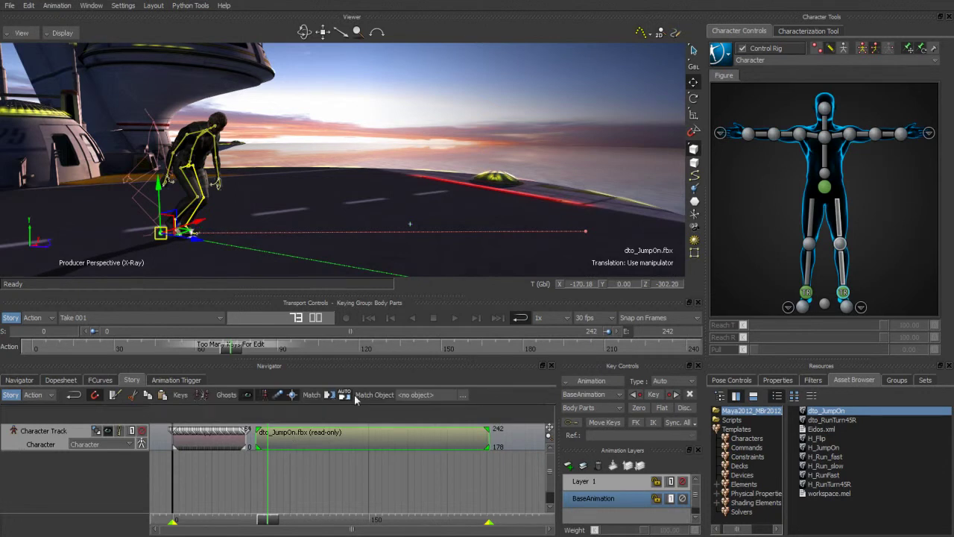
click(332, 396)
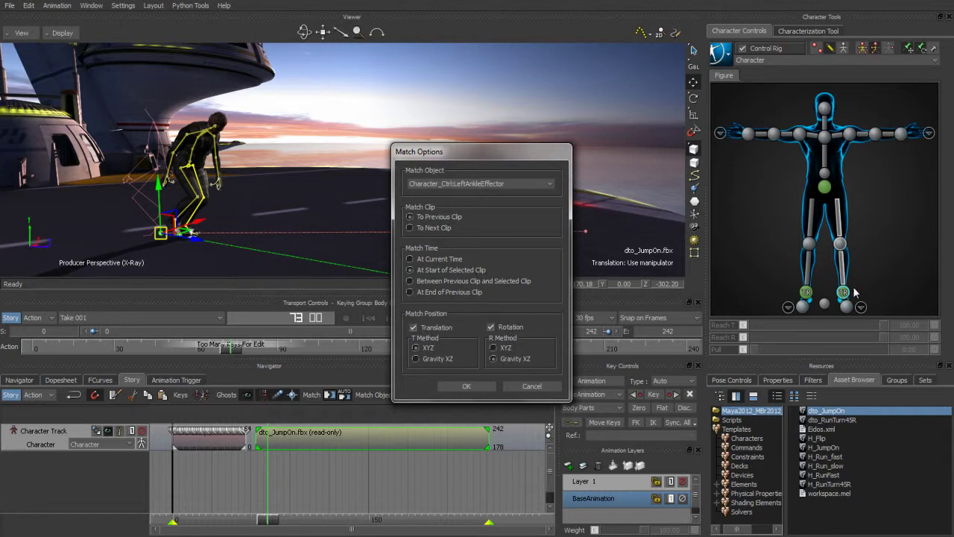
click(467, 387)
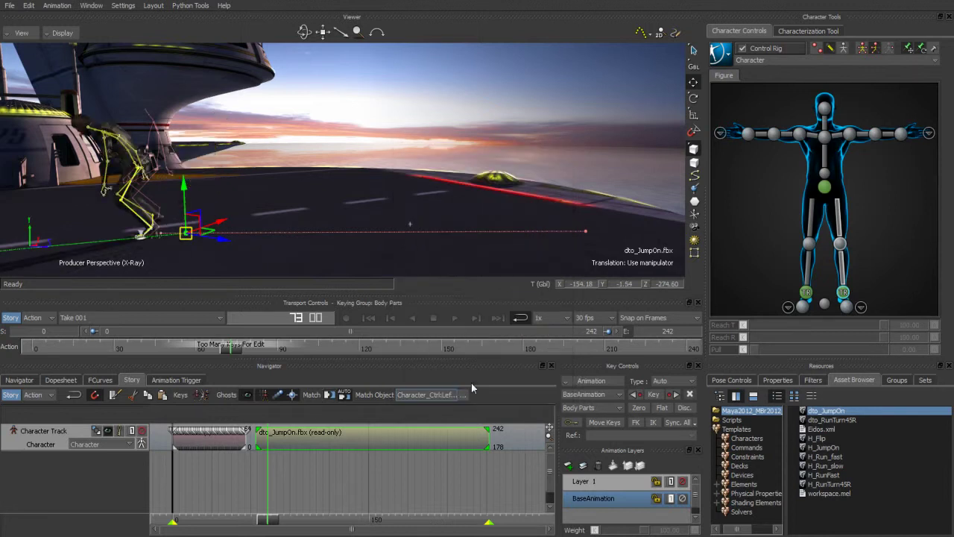
Shift the dto_JumpOn clip earlier to start at frame 48, overlapping the end of the Take 001 clip as a blend.
alt+middle_drag(191, 215, 307, 211)
alt+drag(307, 212, 301, 218)
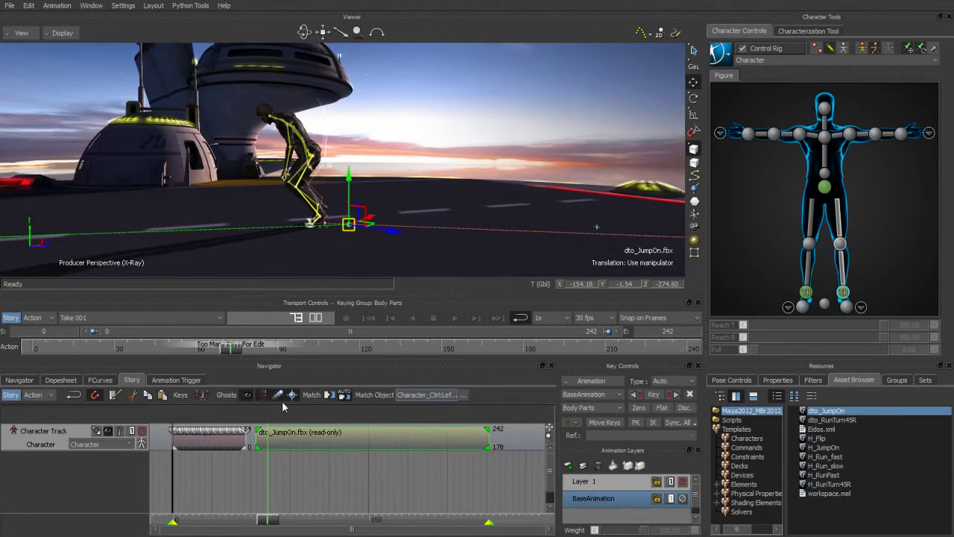
alt+right_drag(288, 216, 329, 222)
drag(274, 520, 228, 523)
mouse_move(291, 475)
shift+mouse_down()
mouse_move(434, 487)
mouse_move(336, 460)
shift+mouse_up()
drag(401, 437, 364, 443)
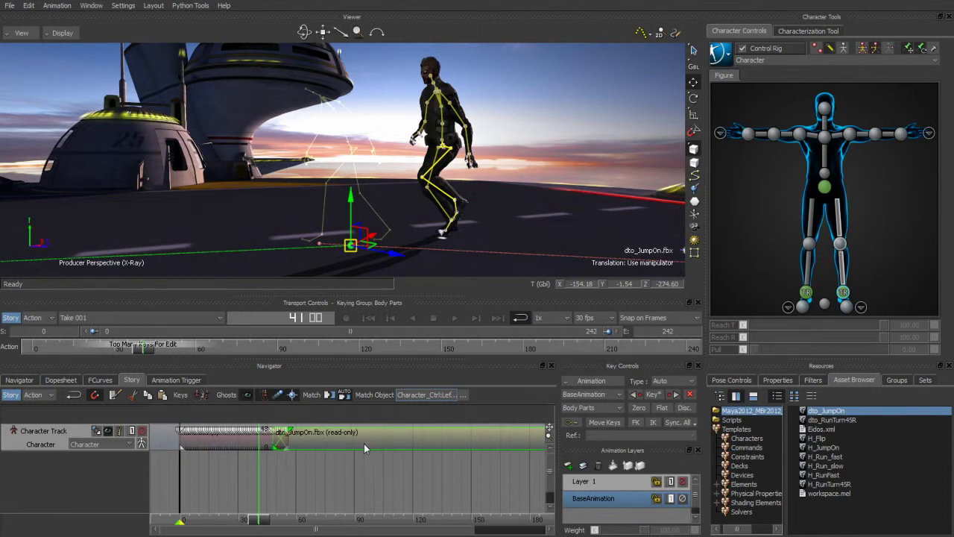
At frame 57, move the dto_JumpOn clip's ghost along the ground to about X -148.64, Z -268.00 to align the foot.
click(260, 522)
drag(260, 522, 279, 516)
ctrl+drag(271, 213, 299, 230)
drag(275, 524, 291, 526)
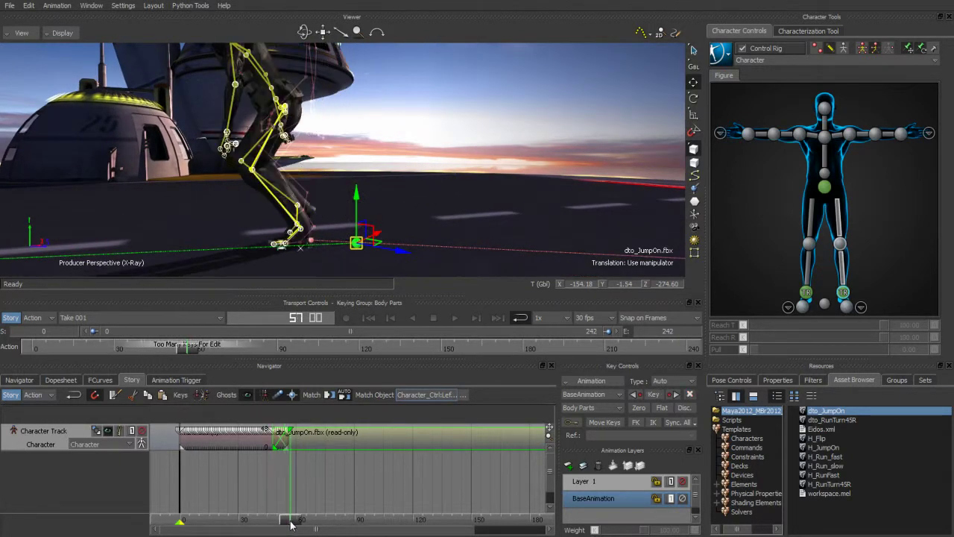
ctrl+shift+drag(357, 262, 126, 214)
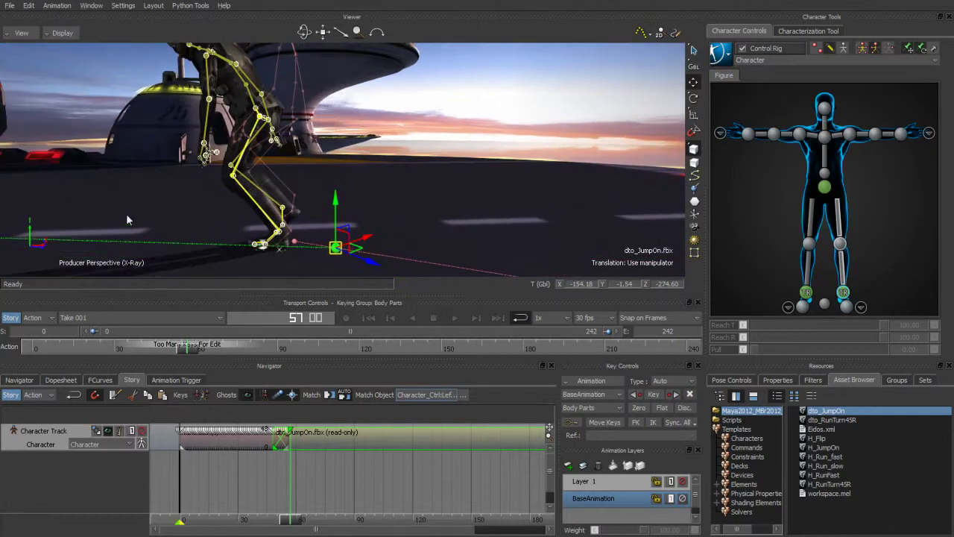
ctrl+shift+drag(228, 234, 240, 238)
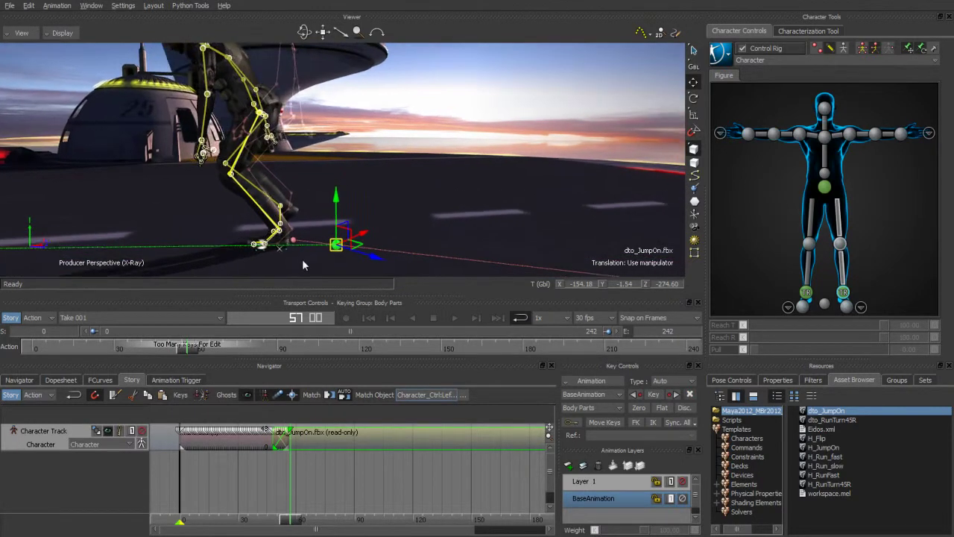
drag(356, 244, 368, 252)
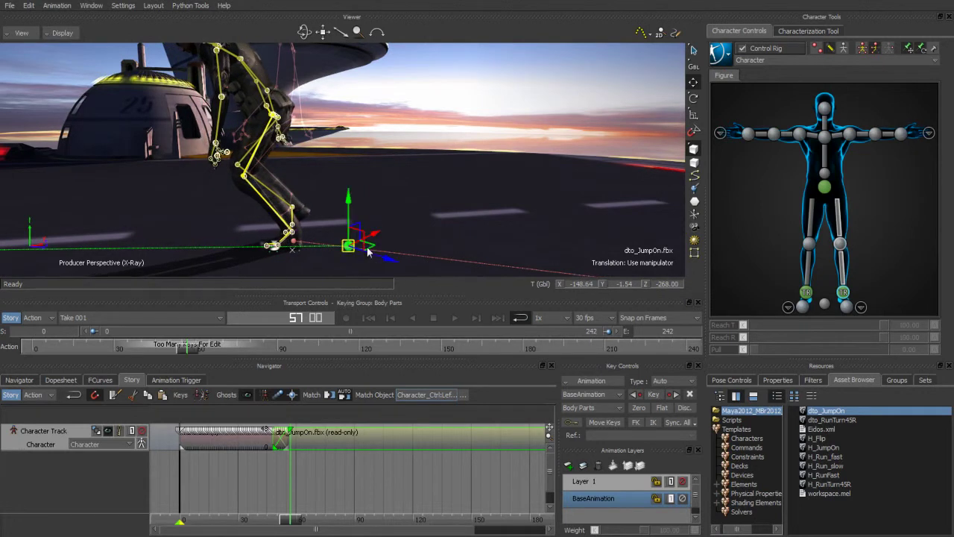
At frame 98, move the dto_JumpOn clip's ghost across the deck toward the parked ship.
drag(295, 521, 332, 530)
ctrl+drag(368, 229, 209, 196)
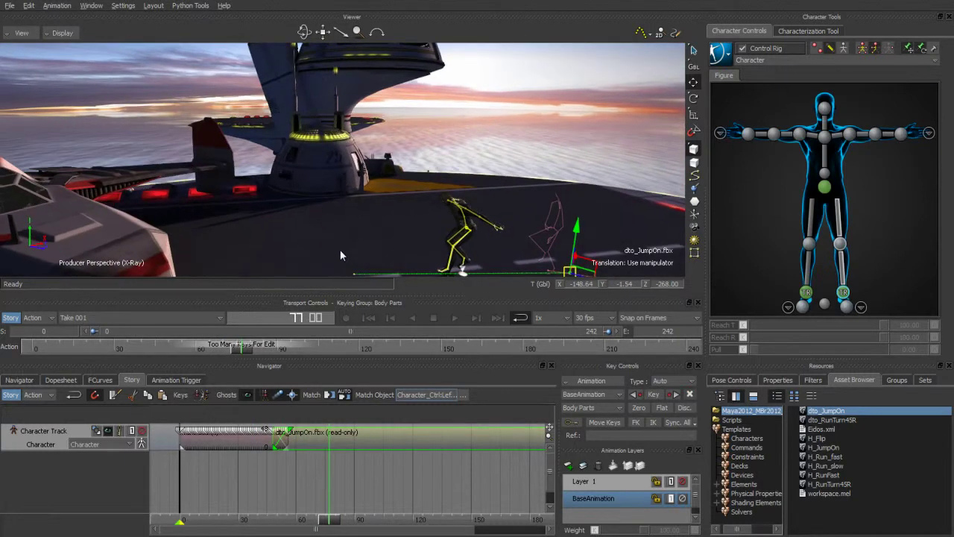
drag(330, 525, 370, 520)
ctrl+shift+drag(293, 153, 298, 219)
drag(450, 212, 309, 225)
key(e)
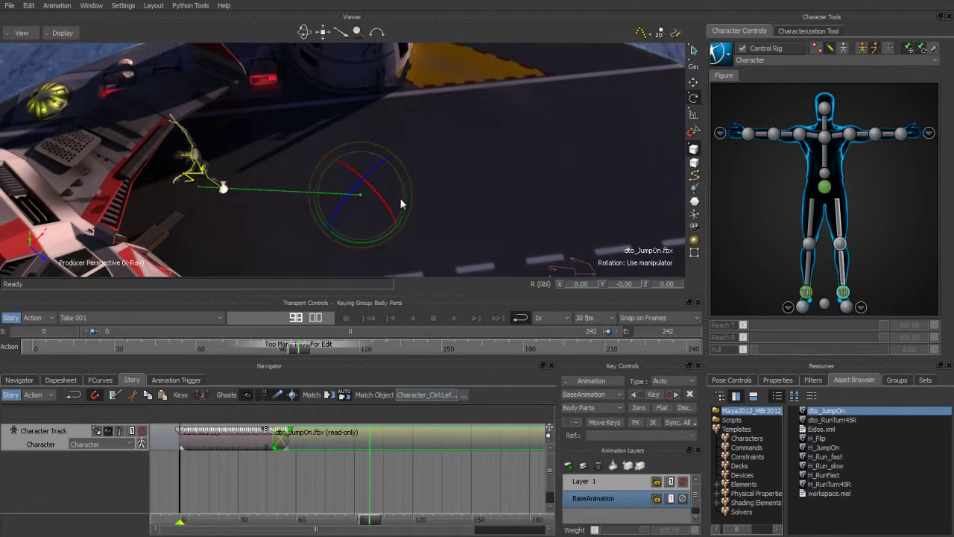
ctrl+shift+drag(403, 224, 355, 260)
key(t)
At frame 123, reposition the dto_JumpOn clip's ghost at the ship's wing, to about X -450.09, Z -767.75.
drag(371, 513, 419, 520)
ctrl+shift+drag(266, 138, 367, 219)
ctrl+shift+drag(276, 214, 271, 208)
middle_drag(271, 207, 385, 221)
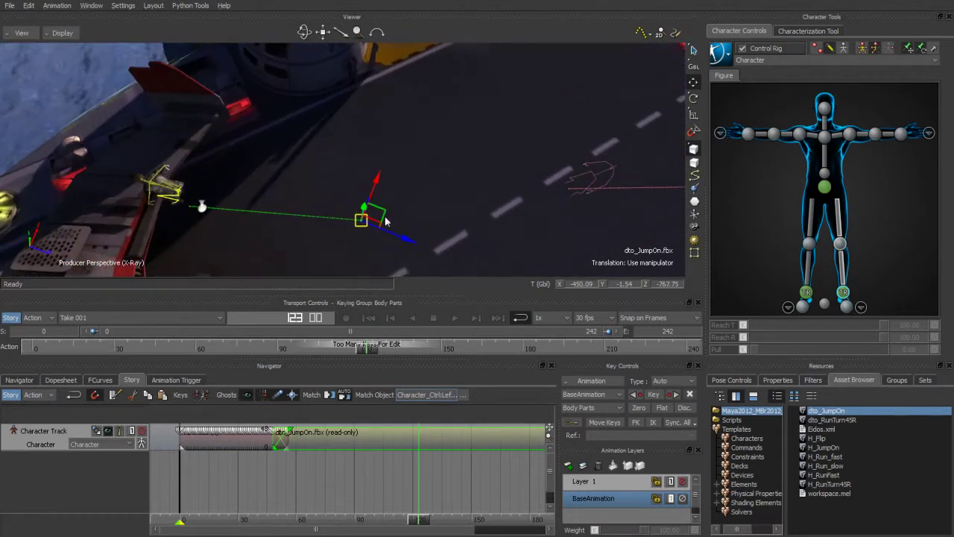
Examine the dto_JumpOn path toward the ship from above at frame 77, and its offset from the run motion at frame 39.
drag(419, 521, 328, 521)
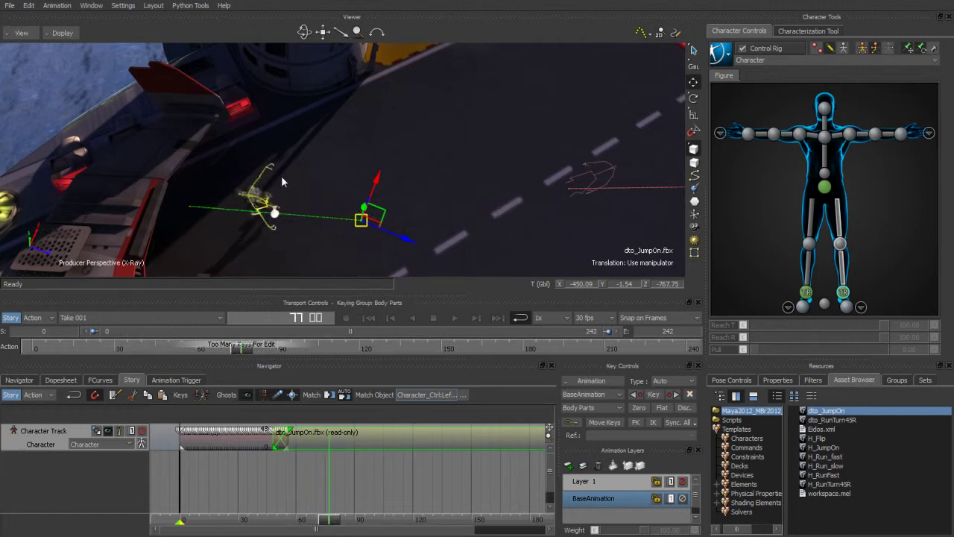
alt+middle_drag(309, 219, 281, 206)
alt+drag(281, 205, 274, 210)
alt+middle_drag(274, 210, 322, 206)
alt+right_drag(321, 206, 381, 209)
drag(432, 212, 419, 203)
alt+right_drag(281, 214, 317, 217)
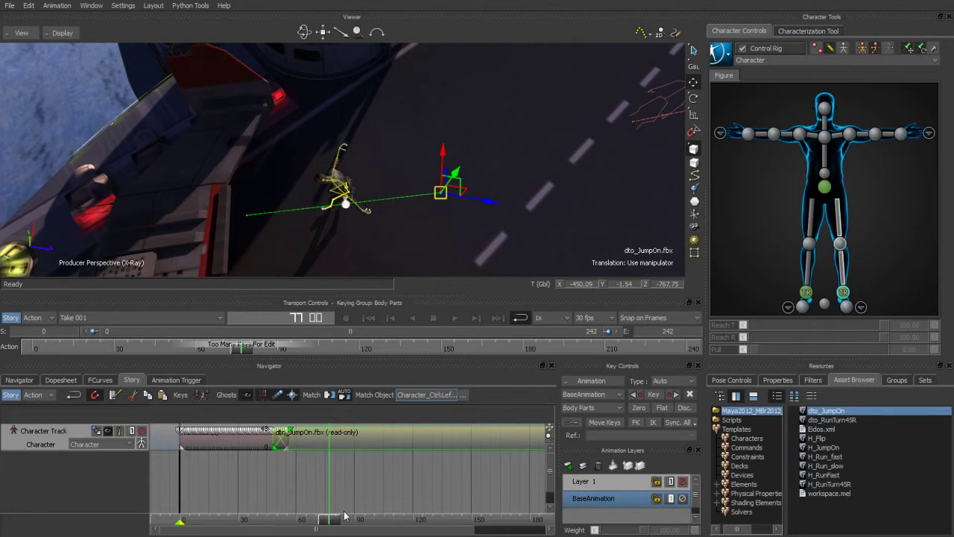
drag(331, 519, 256, 522)
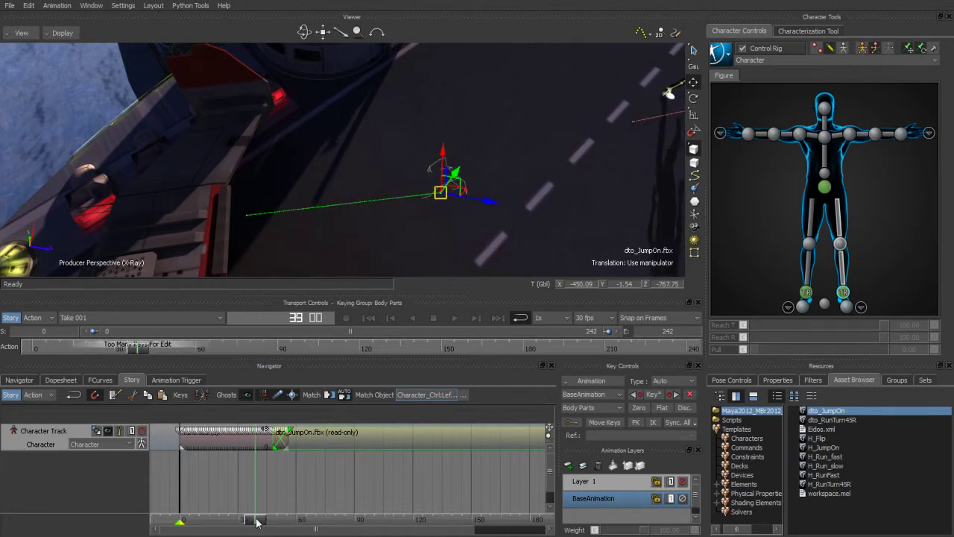
drag(224, 447, 221, 444)
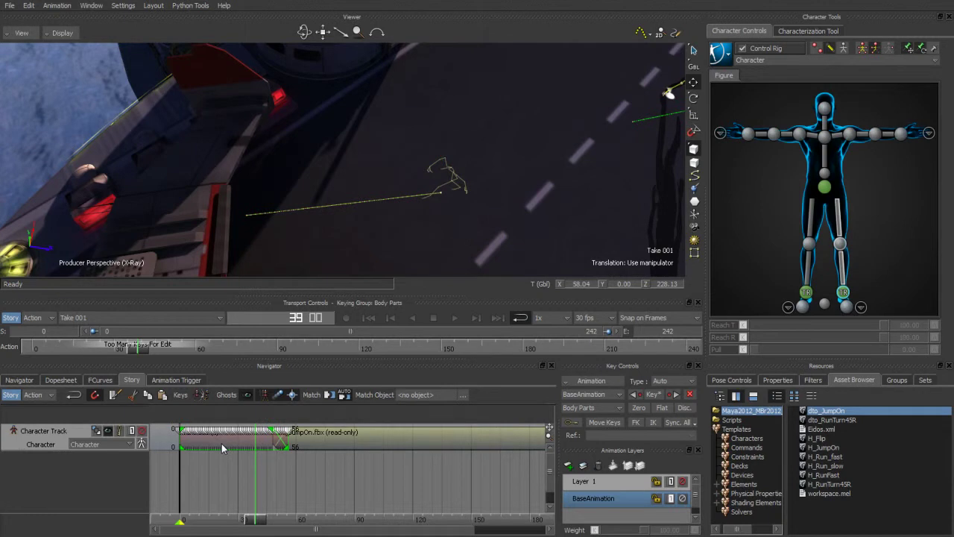
click(844, 293)
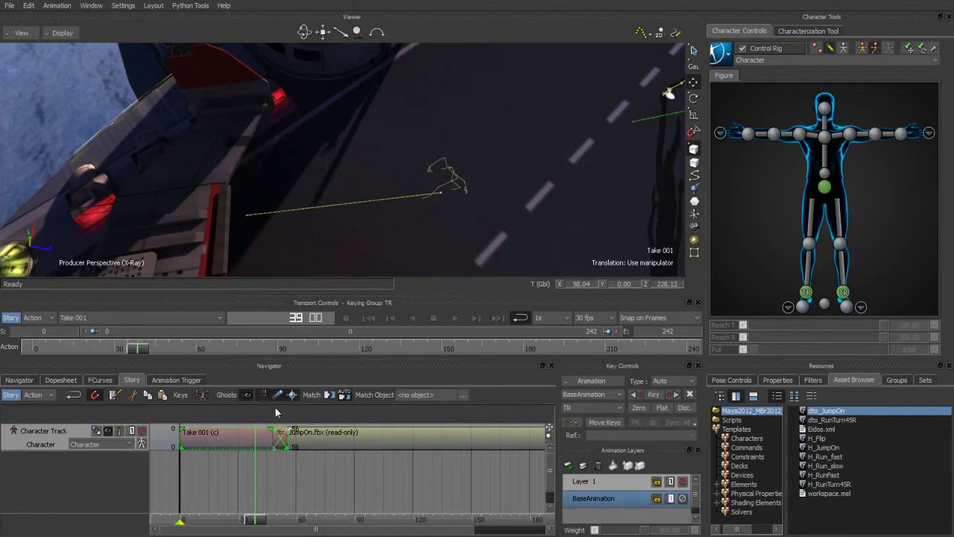
click(330, 395)
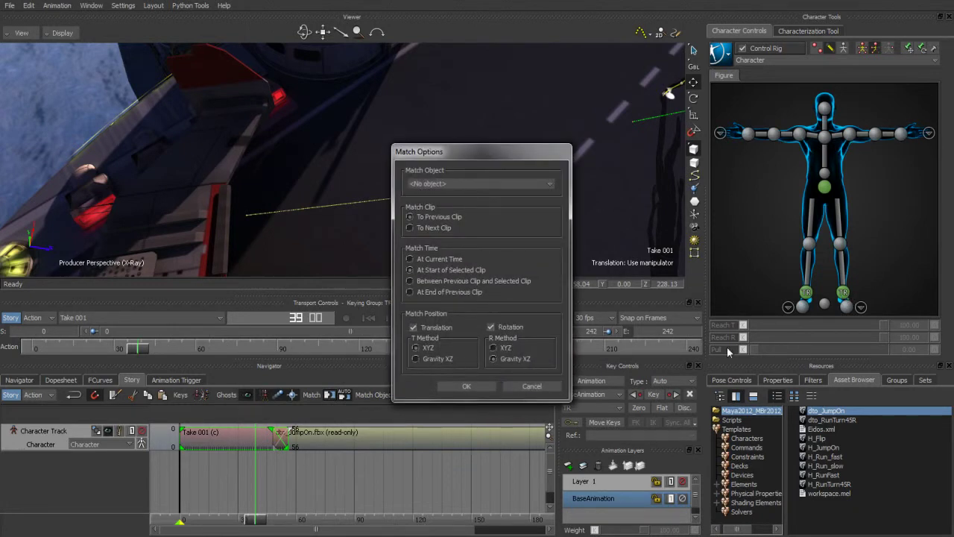
click(511, 387)
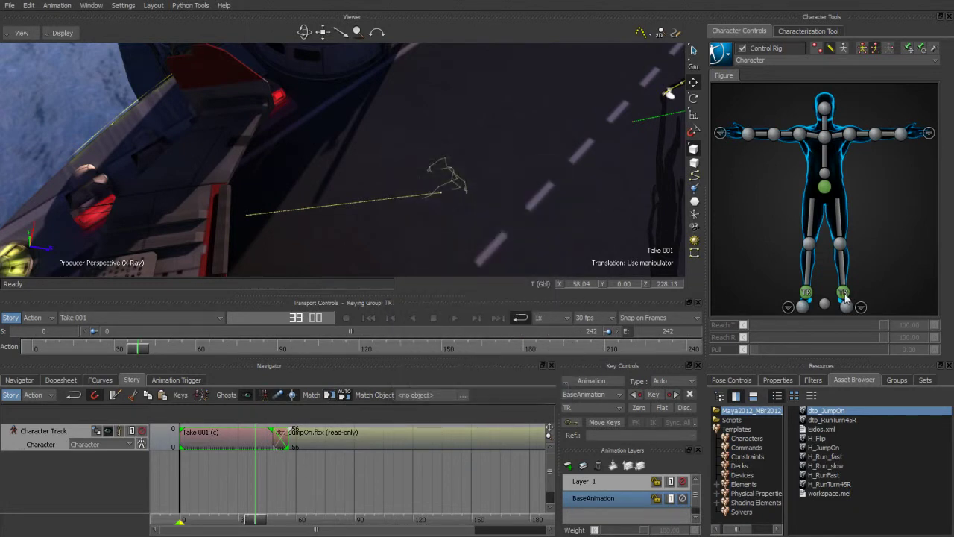
Match the Take 001 clip to the next clip using LeftAnkleEffector, with match time Between Selected Clip and Next Clip.
click(845, 296)
click(222, 448)
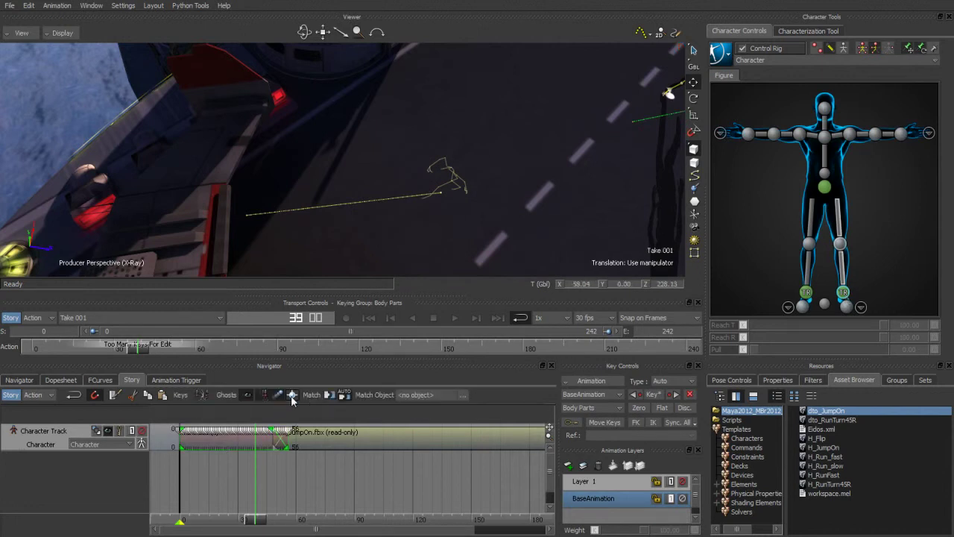
click(328, 395)
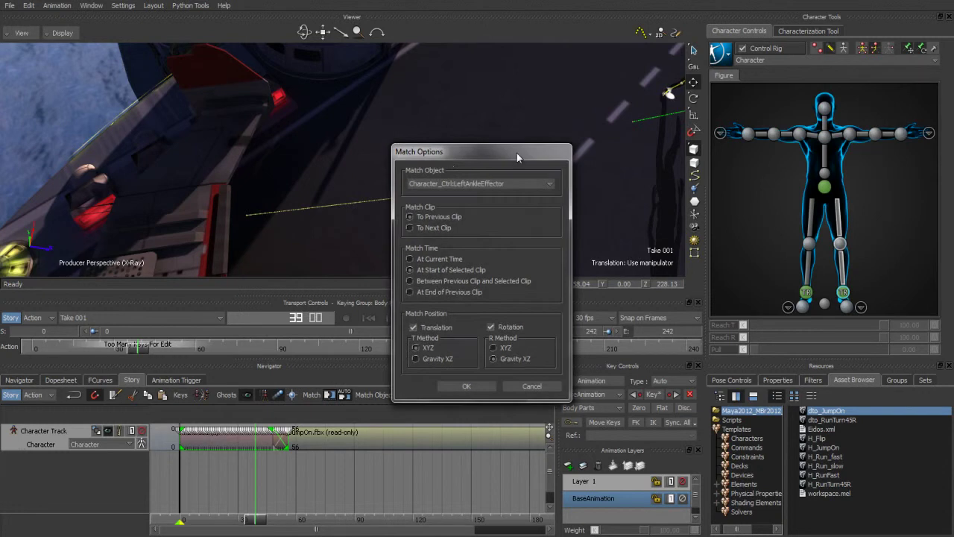
drag(479, 173, 508, 147)
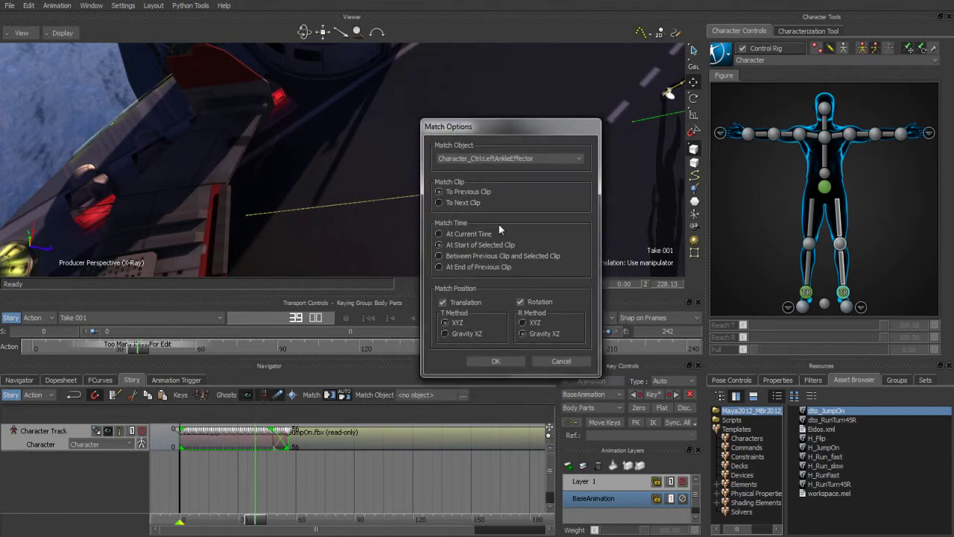
click(448, 203)
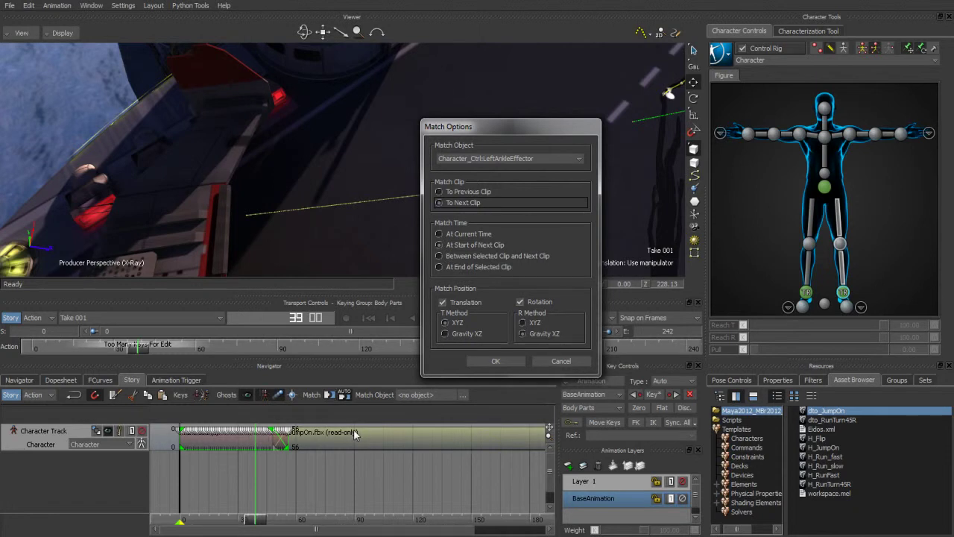
click(447, 257)
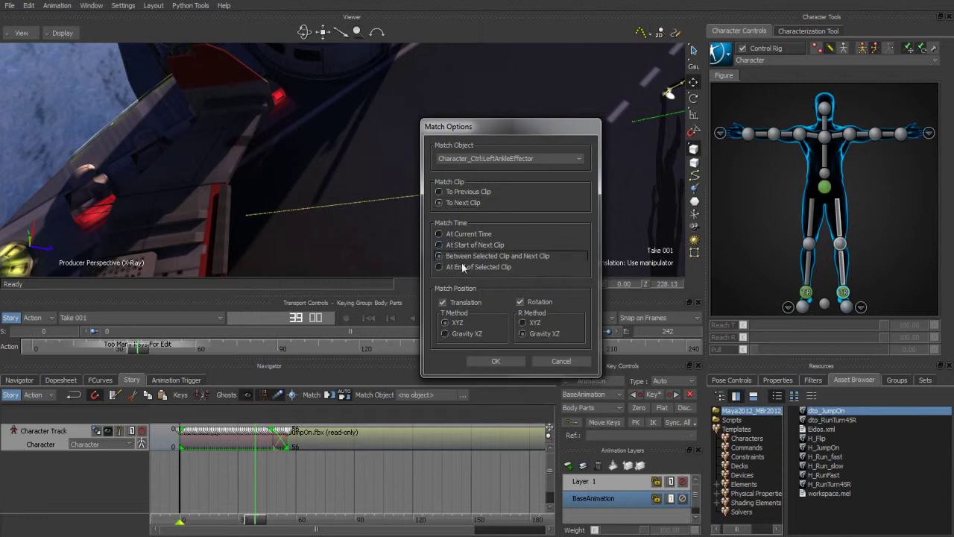
click(495, 361)
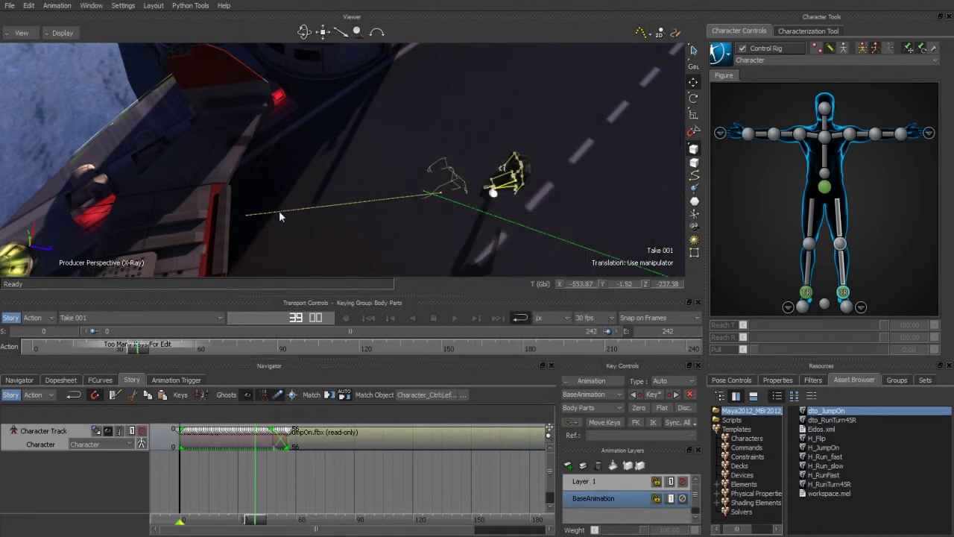
Plot the whole scene to the current take at 30 FPS and turn off Story mode.
drag(254, 526, 438, 521)
alt+drag(355, 206, 392, 208)
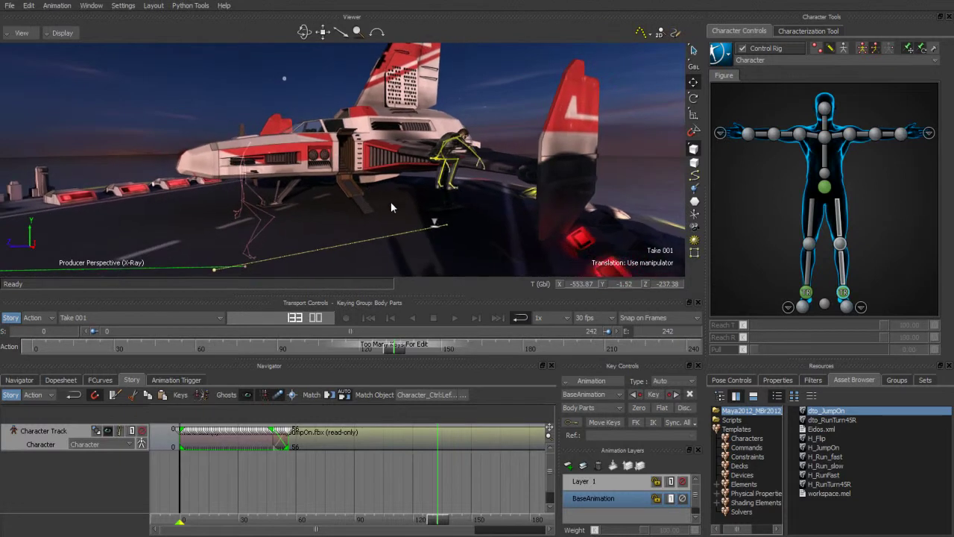
ctrl+shift+drag(302, 188, 382, 203)
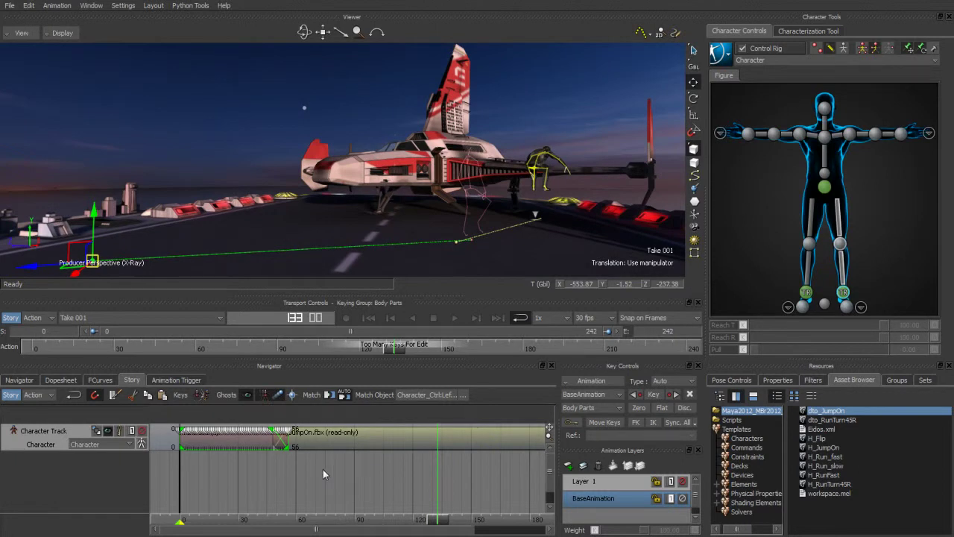
right_click(257, 464)
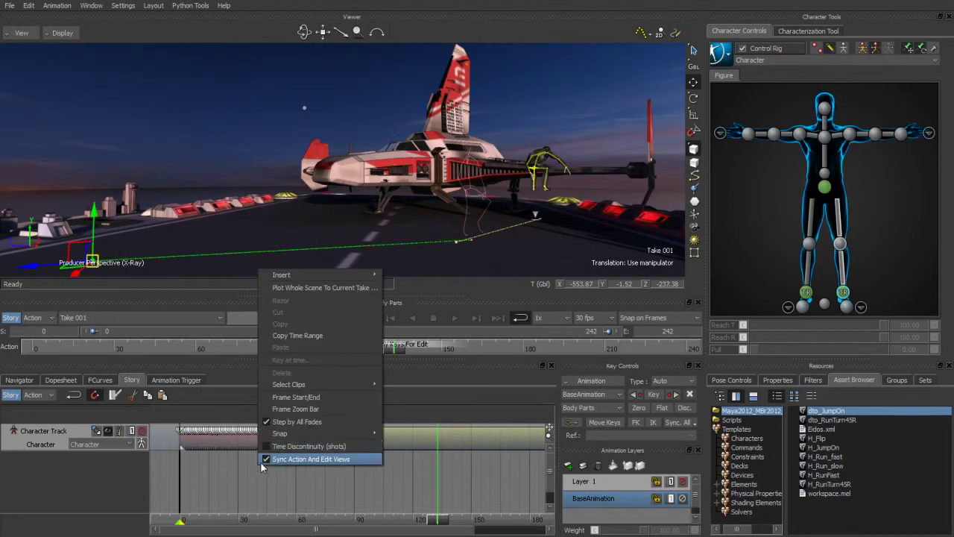
click(315, 287)
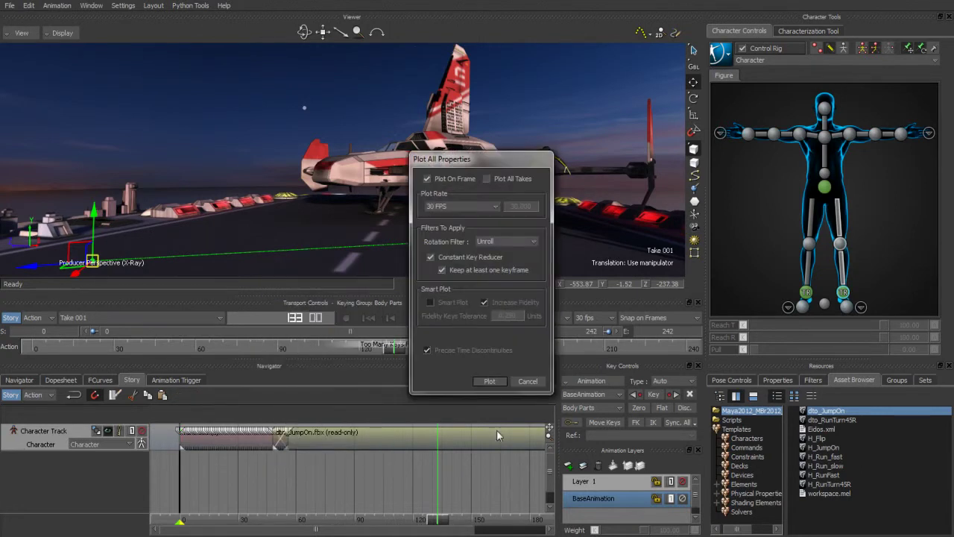
click(489, 381)
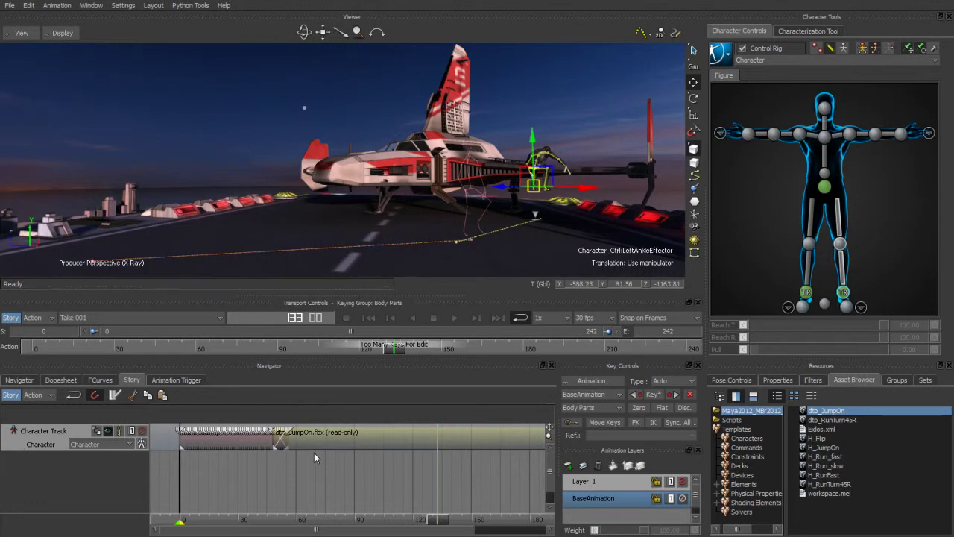
click(7, 320)
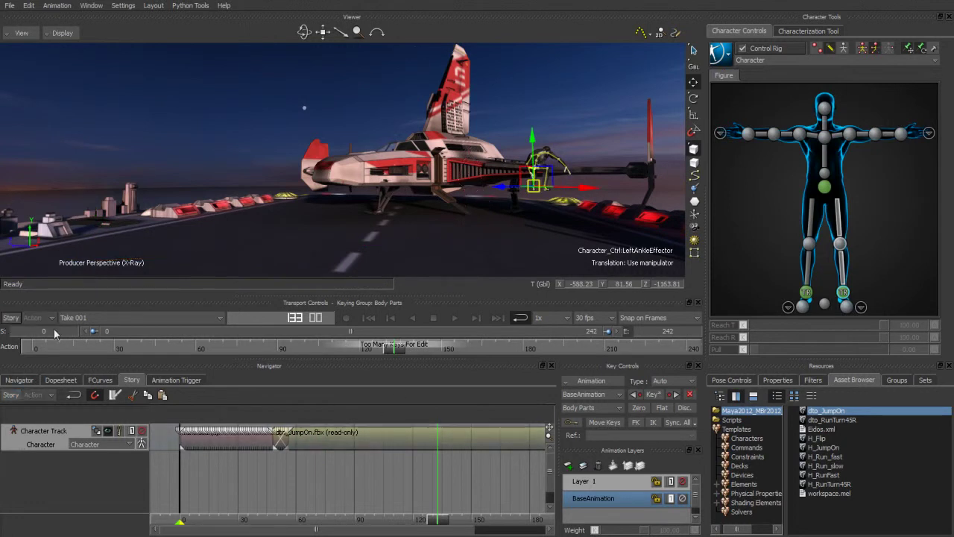
Set a Full Body key on Layer 1 at frame 92, before the character lands on the ship's wing.
drag(399, 353, 248, 363)
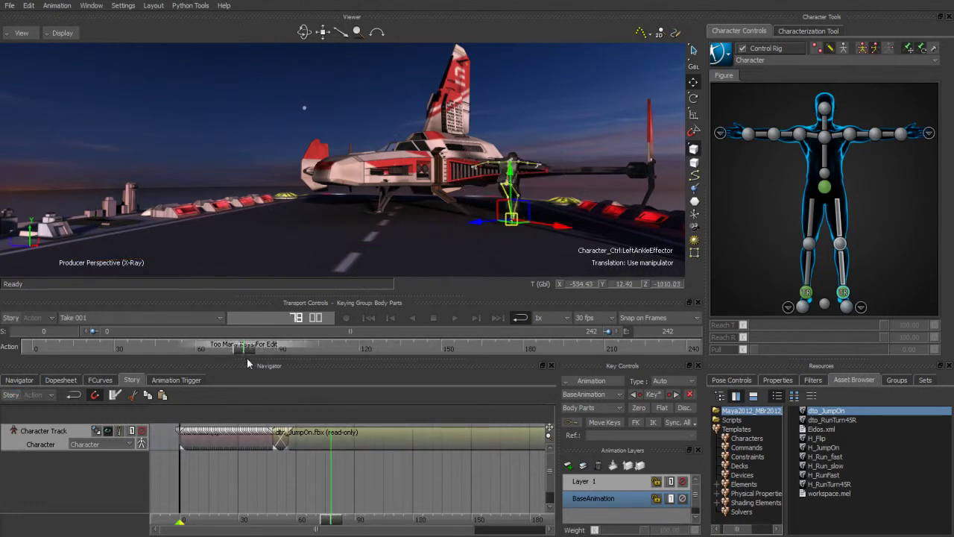
click(22, 380)
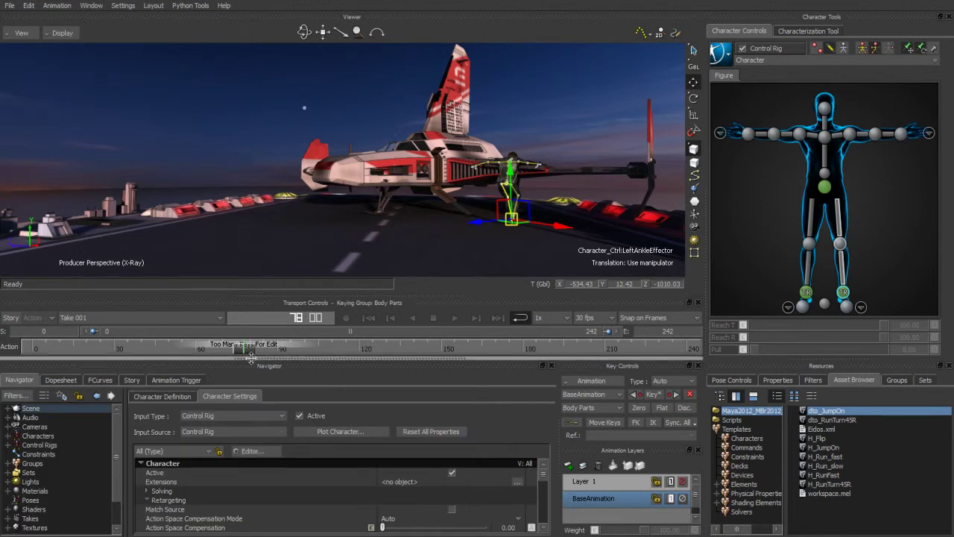
drag(246, 349, 285, 366)
alt+drag(471, 204, 362, 218)
alt+right_drag(362, 219, 454, 218)
ctrl+shift+drag(454, 222, 393, 185)
click(627, 488)
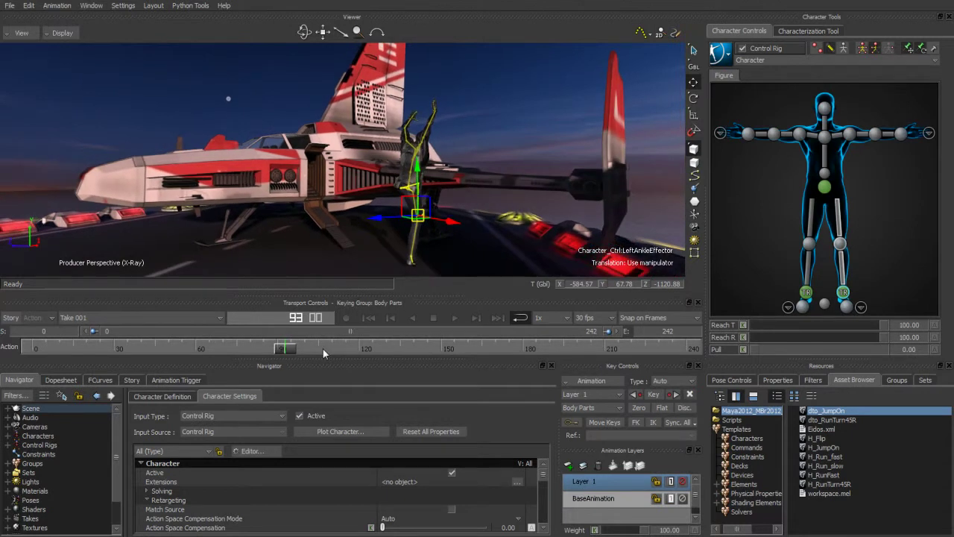
drag(286, 352, 281, 352)
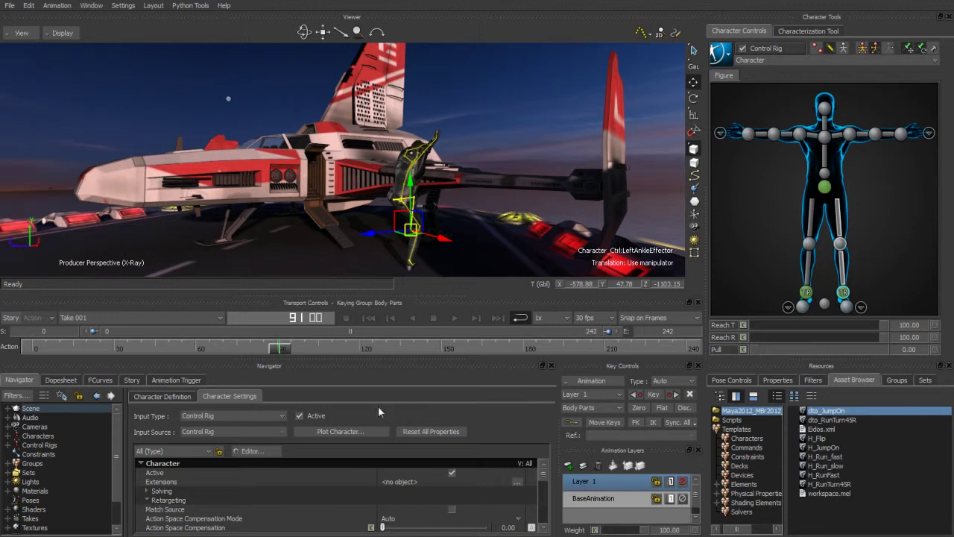
drag(286, 351, 284, 352)
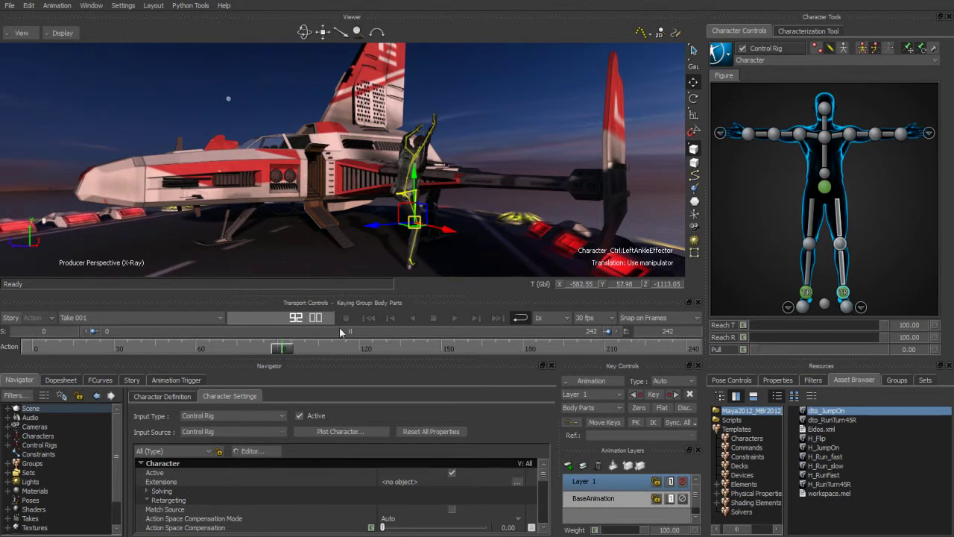
click(861, 49)
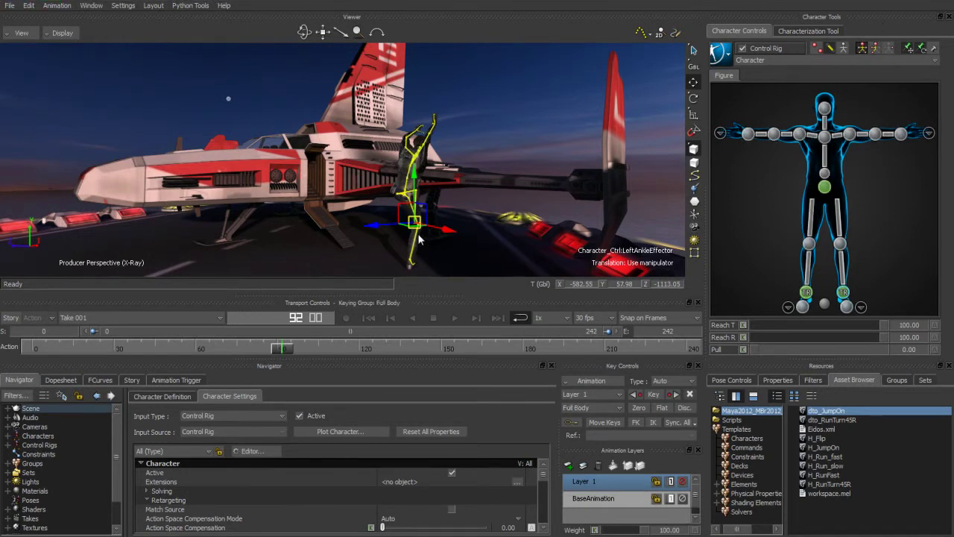
key(k)
At frame 115, try moving the hips with the feet pinned, undo it, and pin the right wrist's translation and rotation.
drag(284, 353, 322, 354)
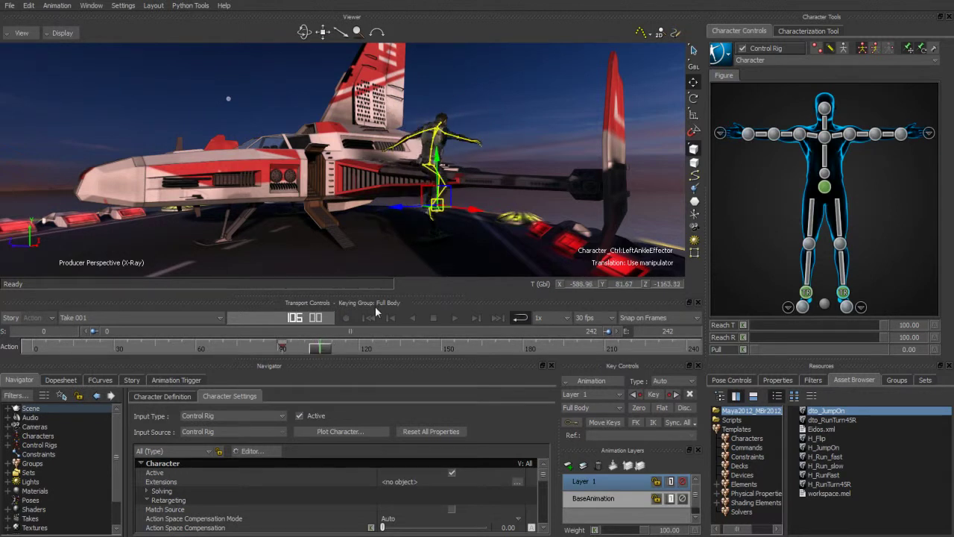
alt+drag(436, 207, 425, 210)
alt+right_drag(426, 210, 515, 206)
alt+drag(515, 206, 414, 205)
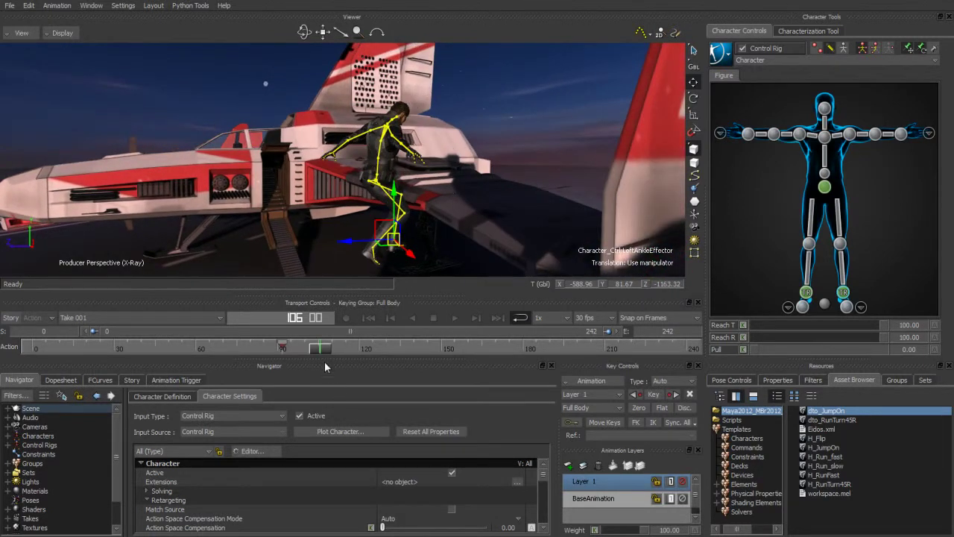
drag(325, 352, 346, 352)
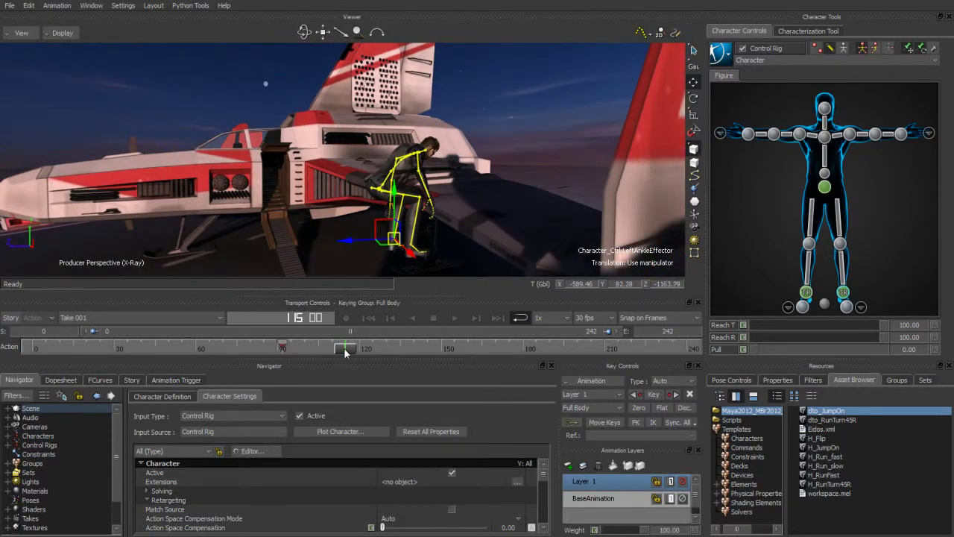
click(825, 188)
drag(377, 139, 381, 143)
key(ctrl+z)
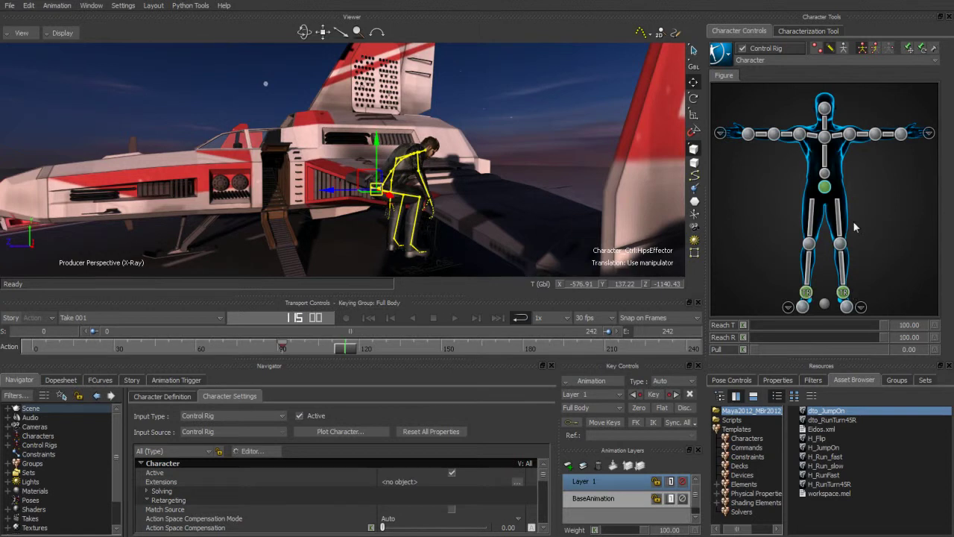
click(748, 134)
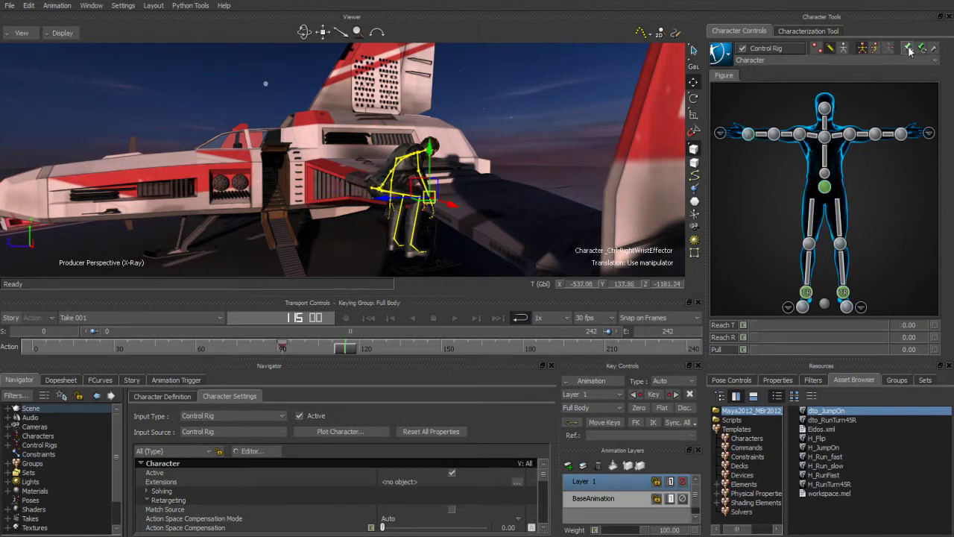
With all pins released, move the hips up onto the wing at frame 115, to about Y 198.45, Z -1191.22, and key the pose.
click(822, 187)
ctrl+shift+drag(410, 181, 368, 143)
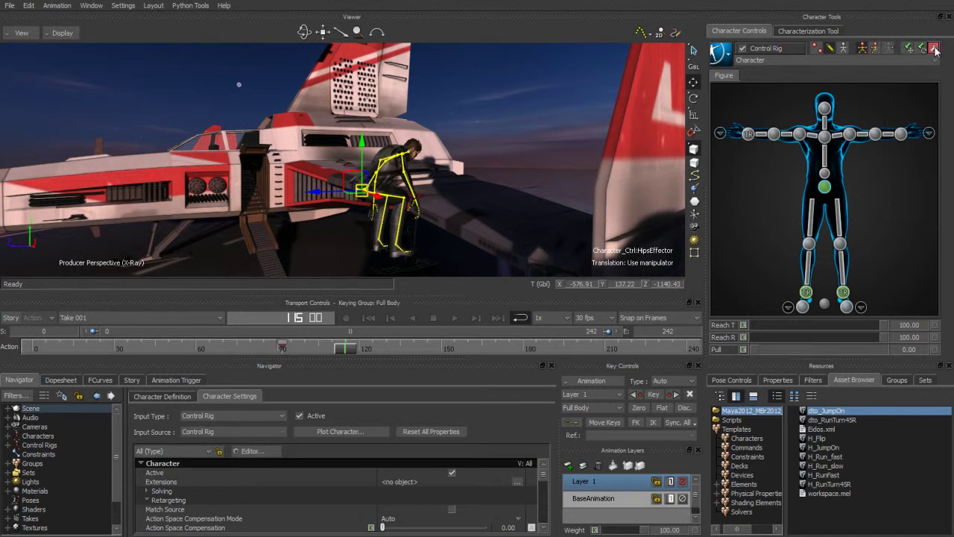
drag(363, 139, 358, 87)
drag(298, 140, 357, 140)
drag(407, 94, 407, 87)
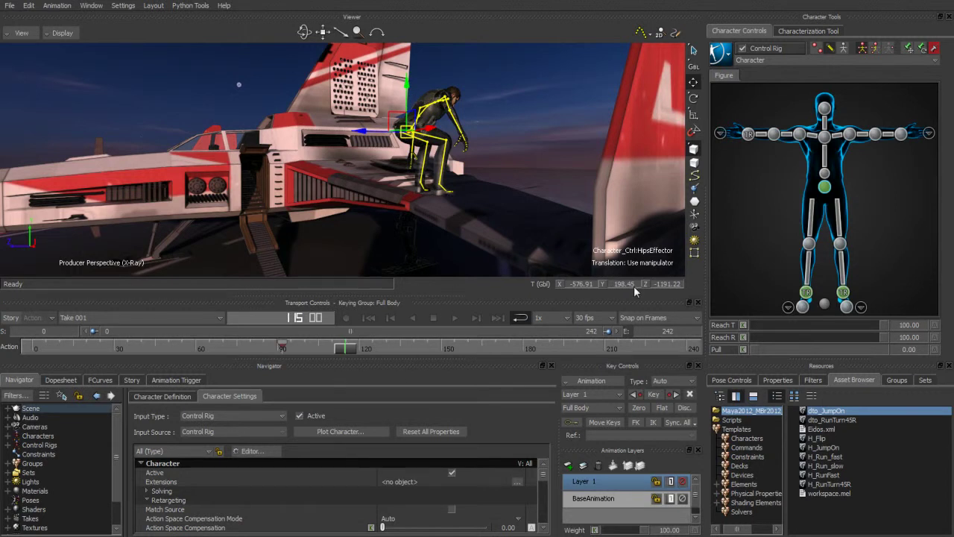
At frame 104, raise the hips to about Y 226.07 so the body clears the wing, and key the pose on Layer 1.
drag(344, 351, 317, 350)
drag(381, 97, 380, 56)
alt+drag(427, 103, 417, 195)
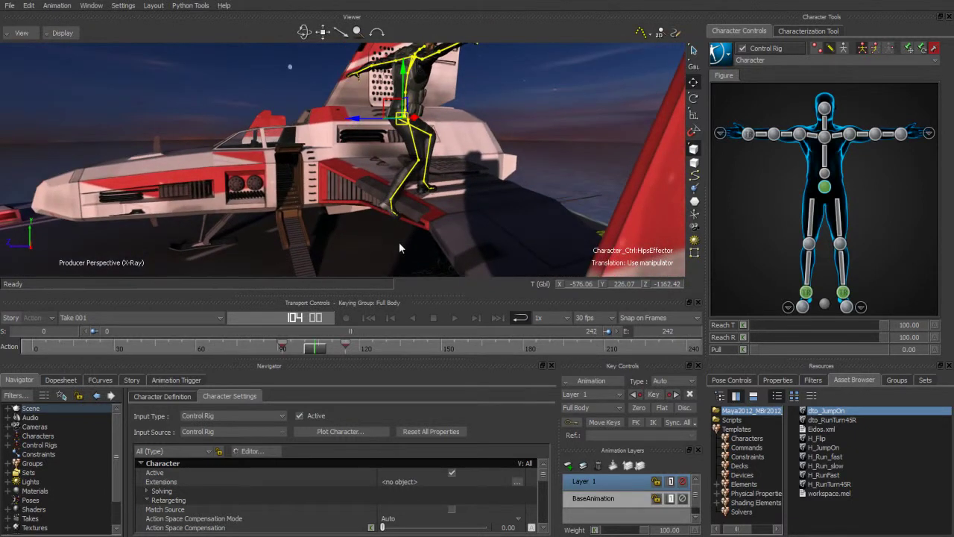
Just before frame 125, lower the hips so the feet rest on the wing, and key the pose on Layer 1.
drag(318, 348, 373, 350)
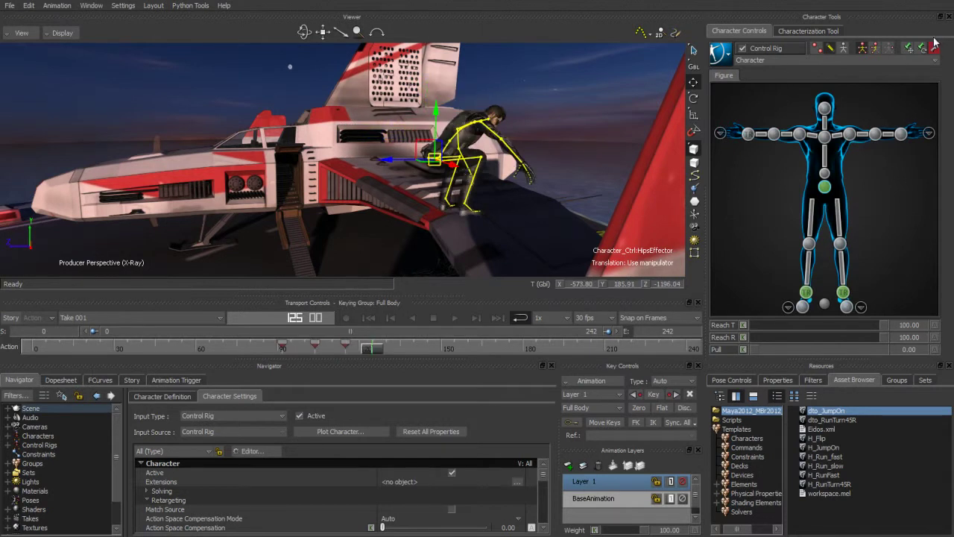
mouse_move(370, 352)
mouse_down()
mouse_move(327, 354)
mouse_move(364, 357)
mouse_up()
drag(432, 109, 437, 124)
key(k)
At frame 137, raise the hips to about Y 186.49 on Layer 1 and key the full-body pose.
click(368, 352)
drag(368, 352, 407, 352)
drag(438, 114, 438, 105)
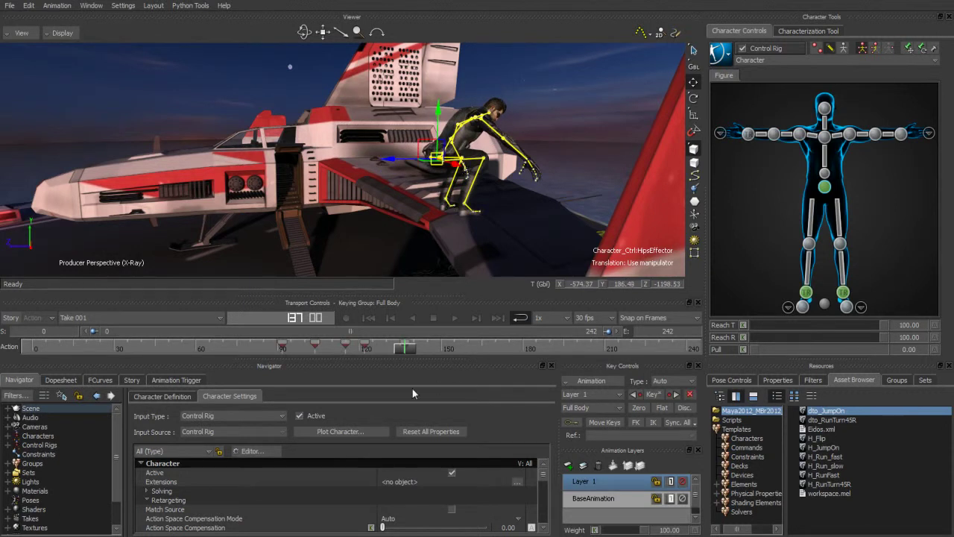
Select the hips at frame 104 and show their Layer 1 Y translation curve framed in FCurves.
drag(406, 352, 317, 354)
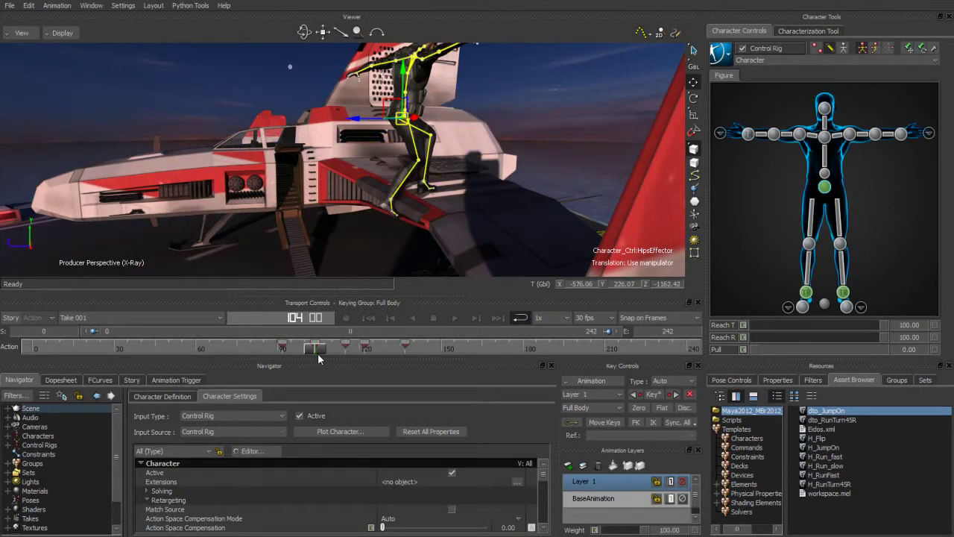
click(751, 214)
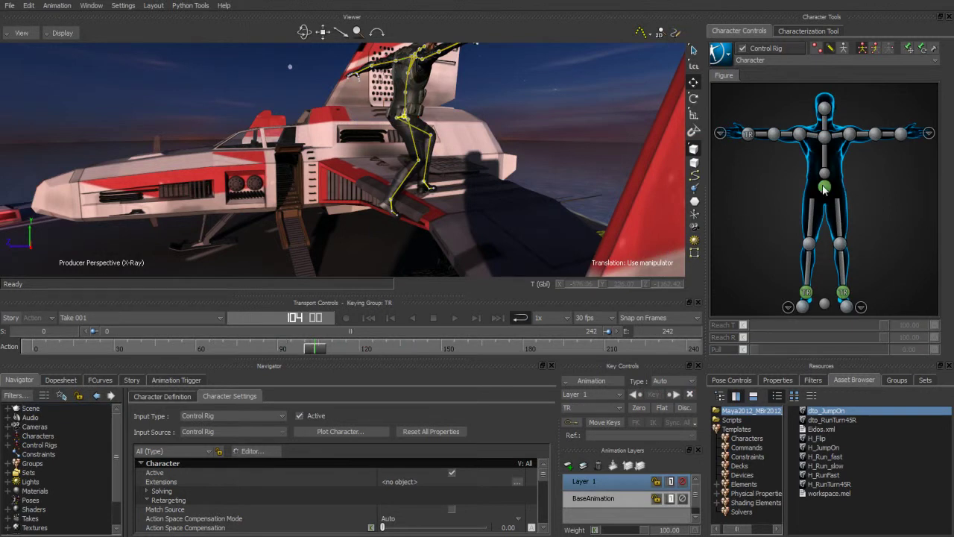
click(824, 188)
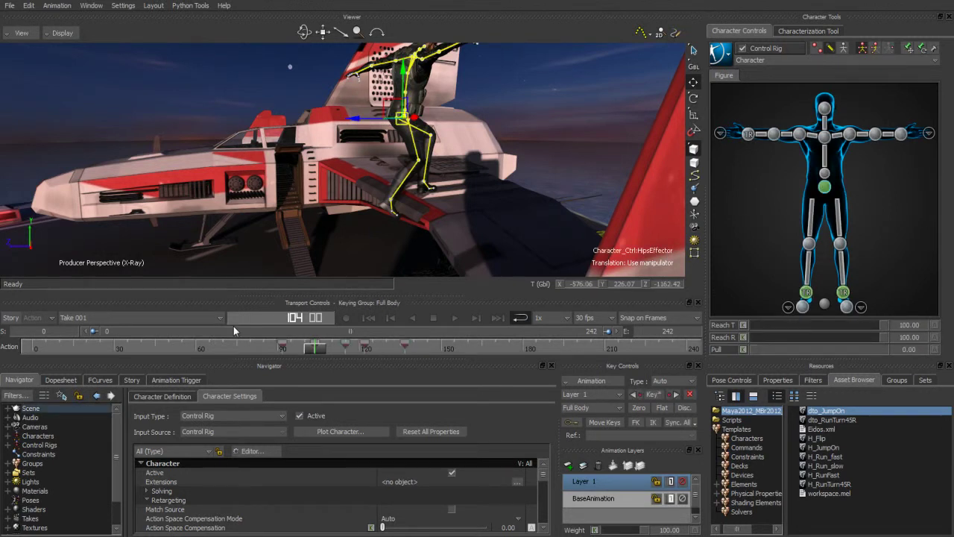
click(101, 380)
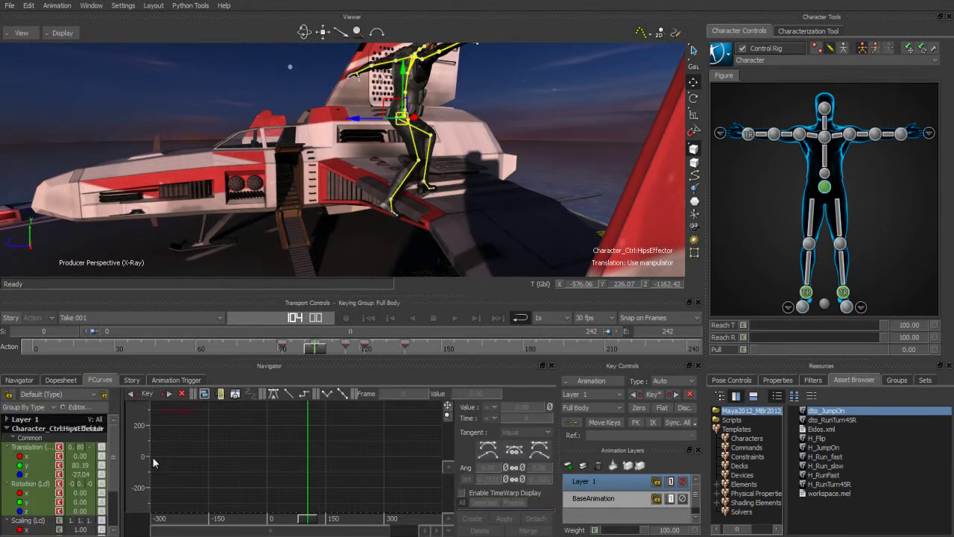
click(32, 501)
click(30, 465)
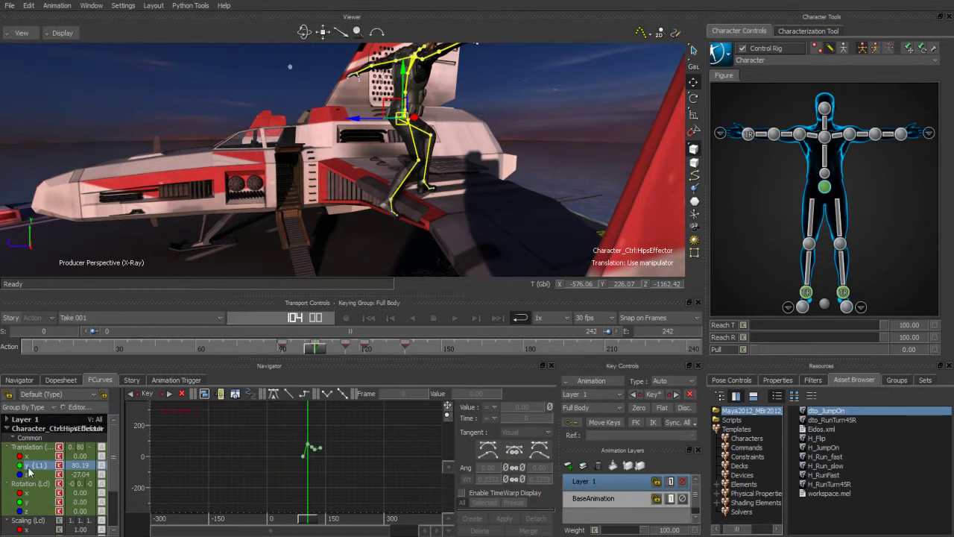
key(a)
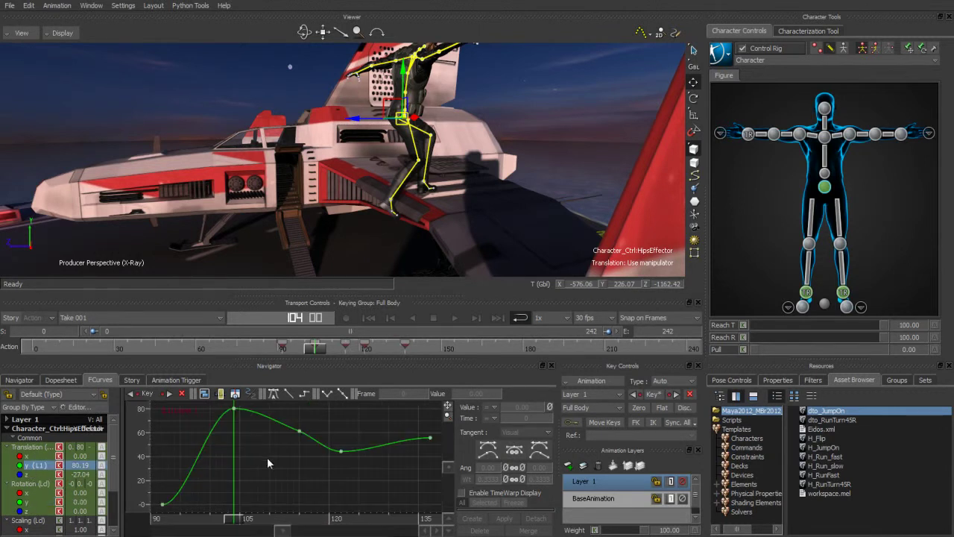
Lower the frame 115 key on the hips' Y translation curve to a value of about 47.93.
drag(236, 520, 287, 522)
shift+drag(259, 459, 276, 487)
drag(305, 447, 326, 470)
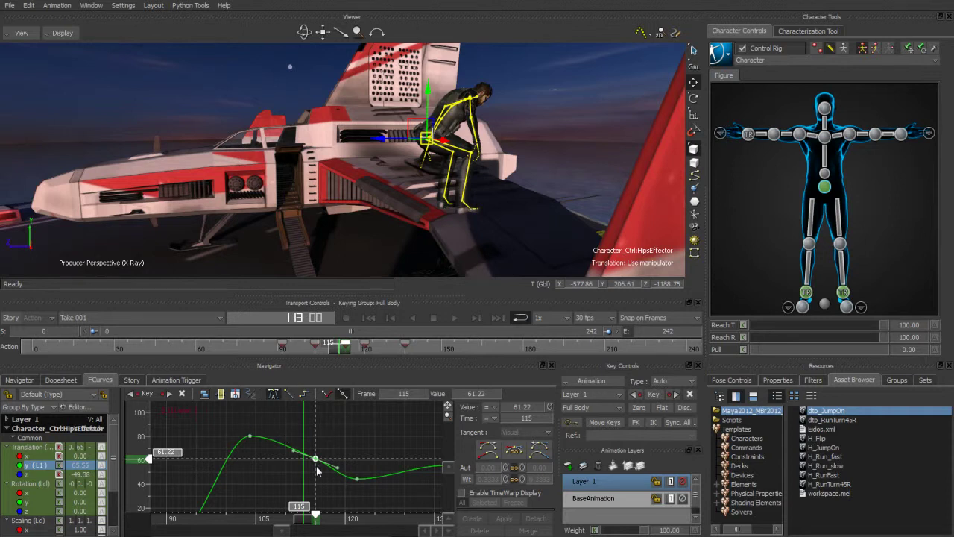
shift+drag(326, 473, 321, 466)
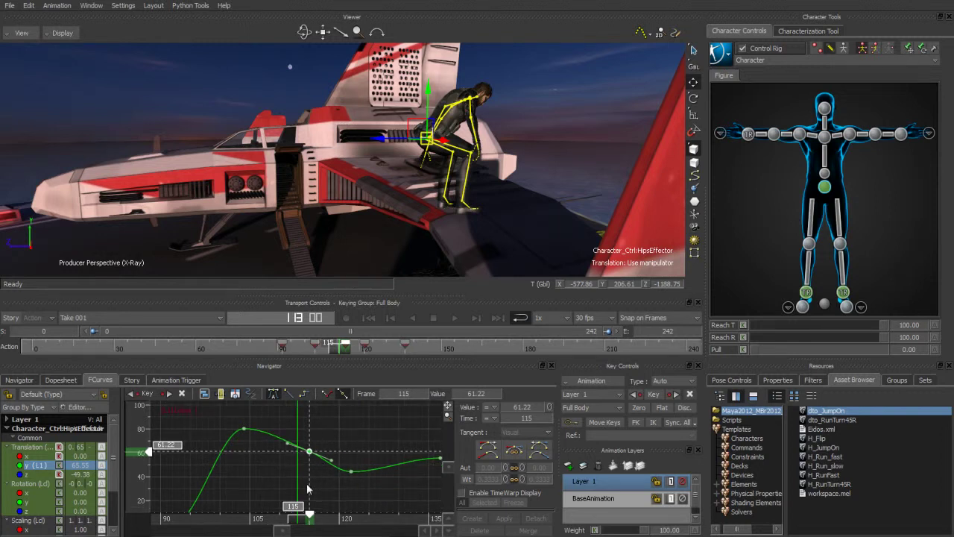
drag(149, 457, 172, 485)
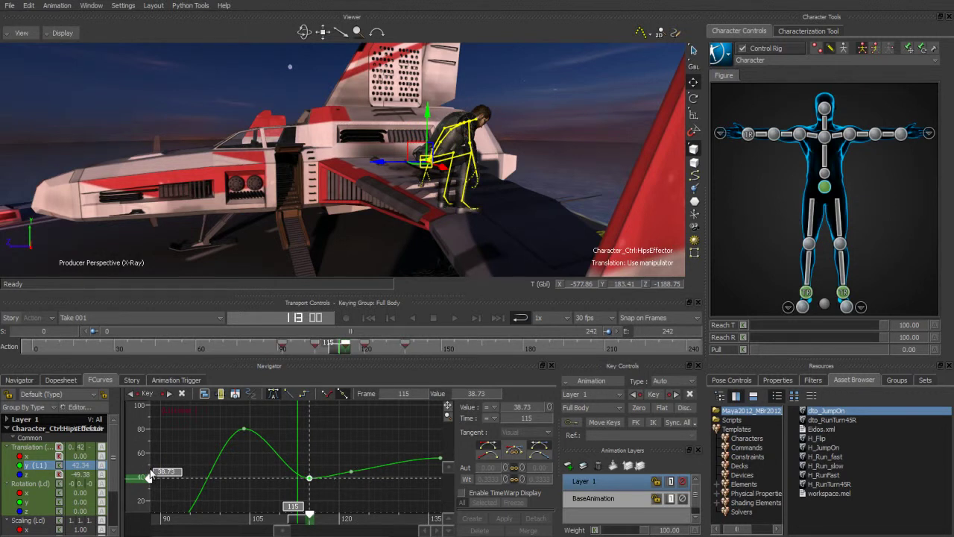
click(151, 484)
drag(149, 480, 151, 468)
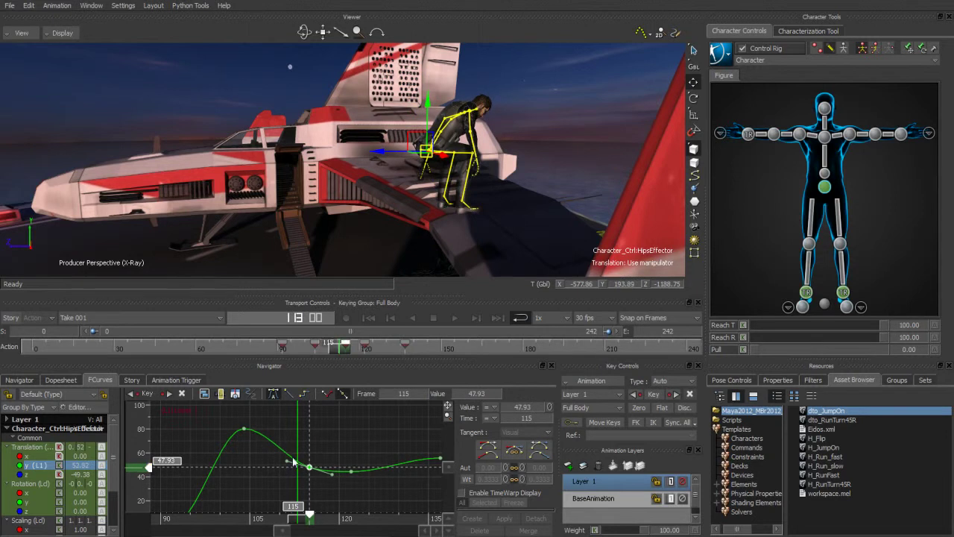
Break the tangents of the frame 115 key, steepen its incoming side, and tilt the frame 104 key's tangent to about 22.70 degrees.
click(328, 394)
drag(286, 459, 270, 423)
click(244, 429)
drag(295, 516, 354, 509)
mouse_move(374, 202)
ctrl+shift+mouse_down()
mouse_move(419, 202)
mouse_move(381, 187)
ctrl+shift+mouse_up()
Switch to Maya and view the T-posed character on the deck beside the ship.
key(alt+Tab)
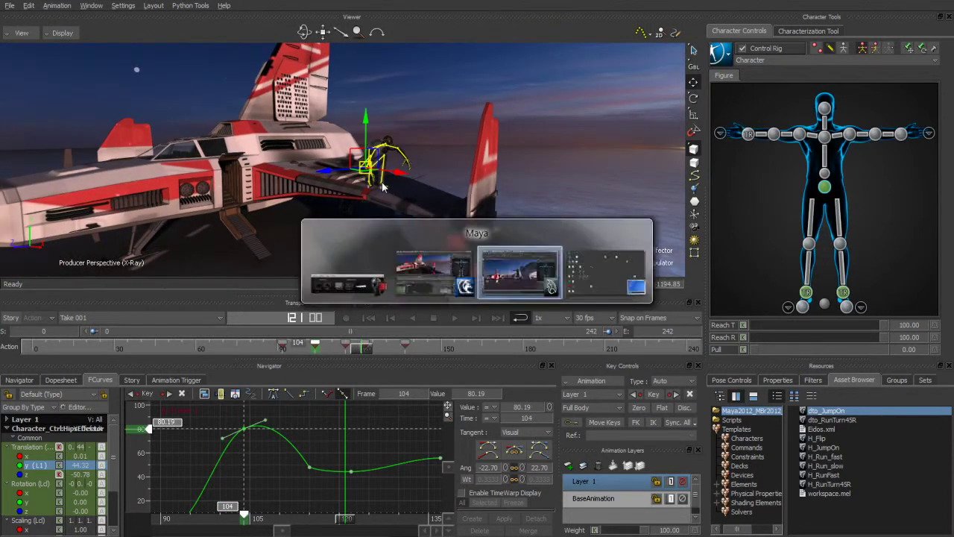
alt+drag(444, 287, 373, 290)
mouse_move(371, 284)
alt+middle_down()
mouse_move(343, 288)
mouse_move(357, 287)
alt+middle_up()
alt+right_drag(356, 287, 430, 270)
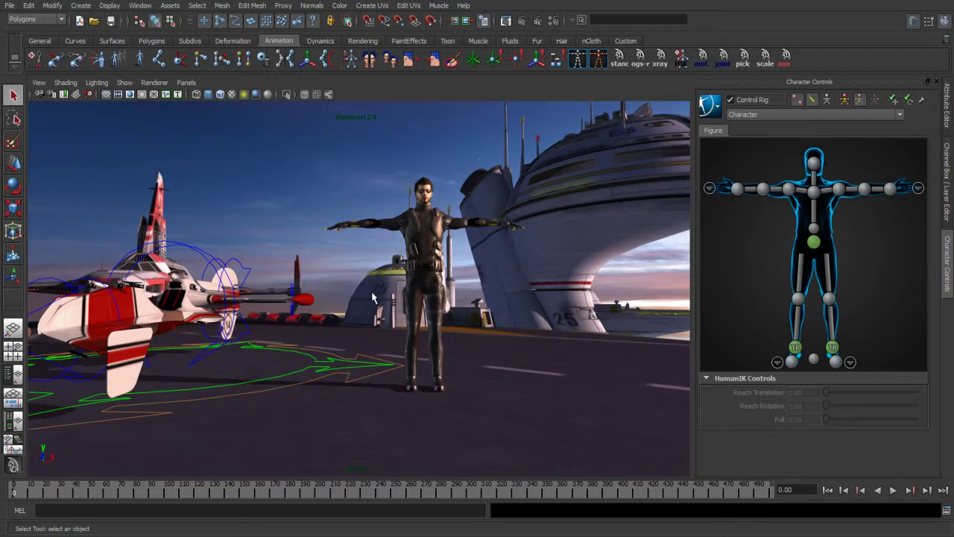
alt+drag(376, 291, 422, 293)
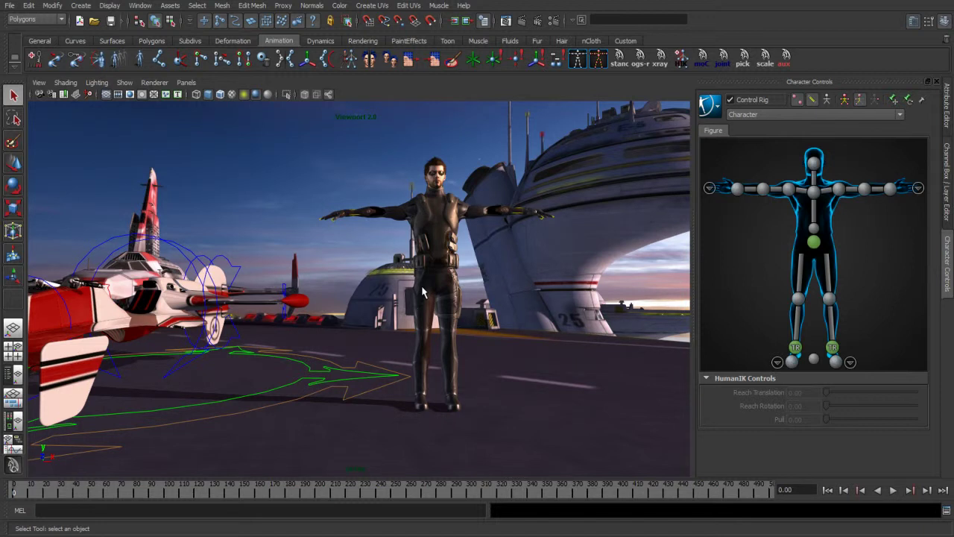
Back in MotionBuilder, release the right wrist's pins and send the animation to Maya as an update of the current scene.
key(alt+Tab)
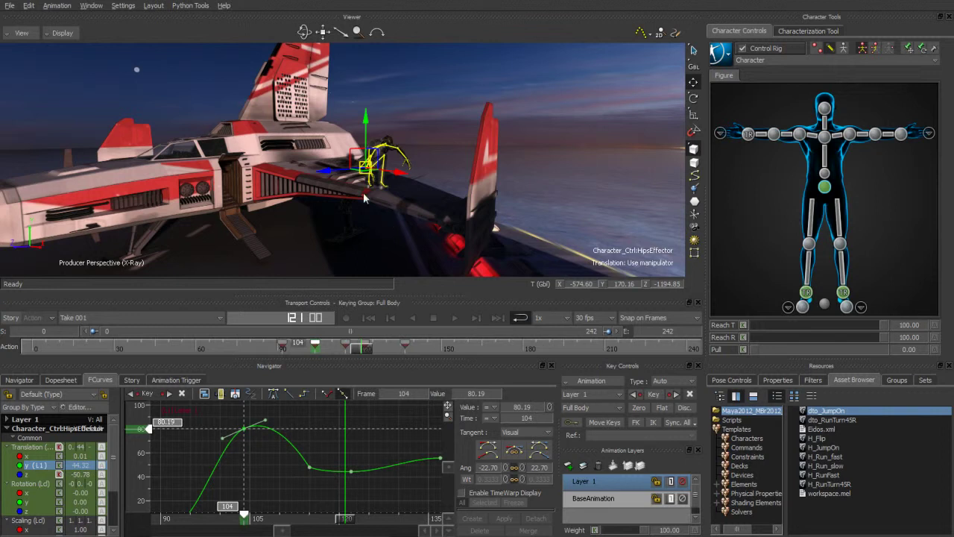
click(749, 134)
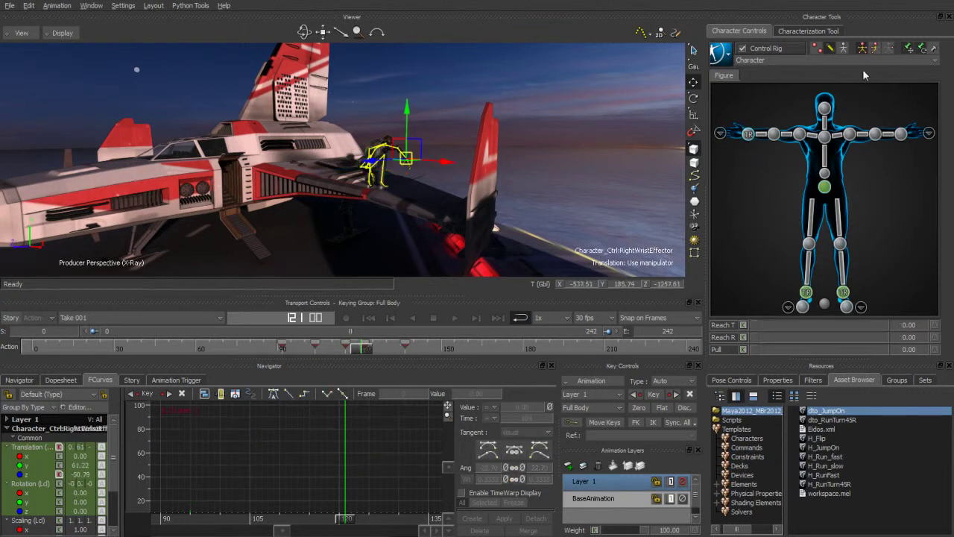
click(907, 49)
click(10, 5)
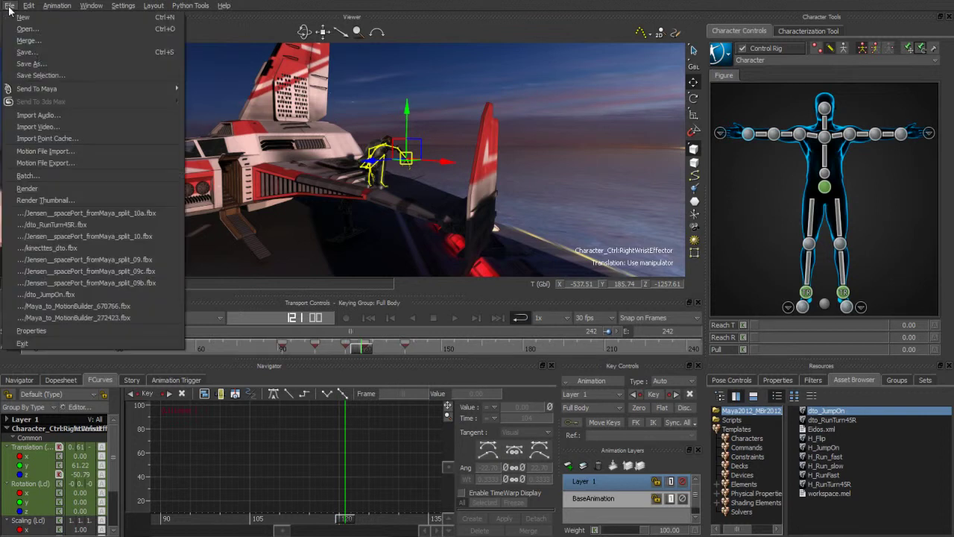
mouse_move(57, 92)
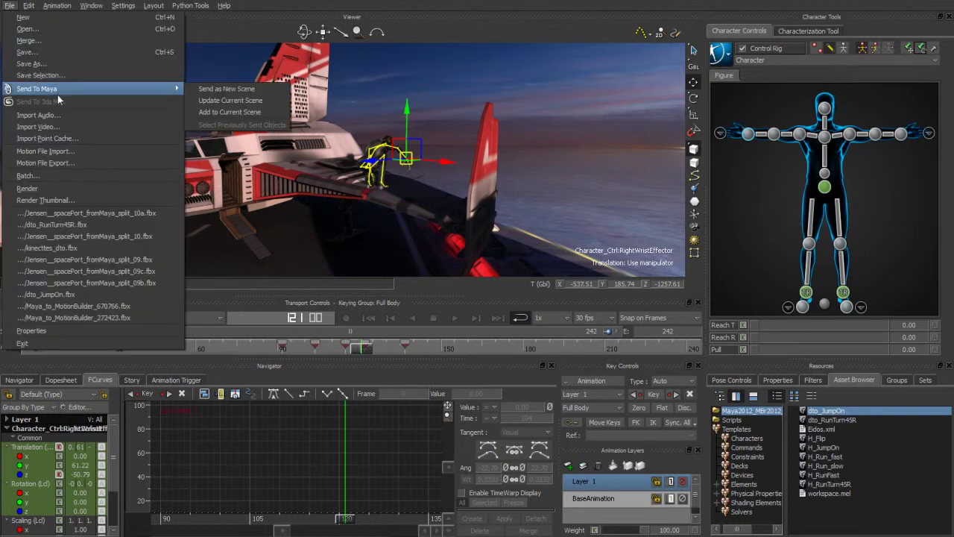
click(240, 100)
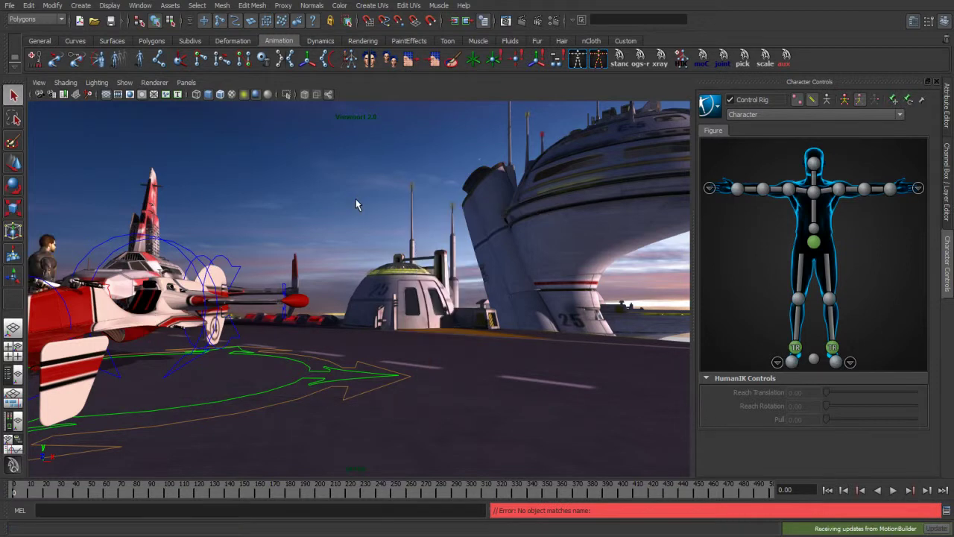
View the whole runway in Maya and play the received run and jump animation up to frame 110.
alt+drag(356, 204, 54, 435)
key(alt+v)
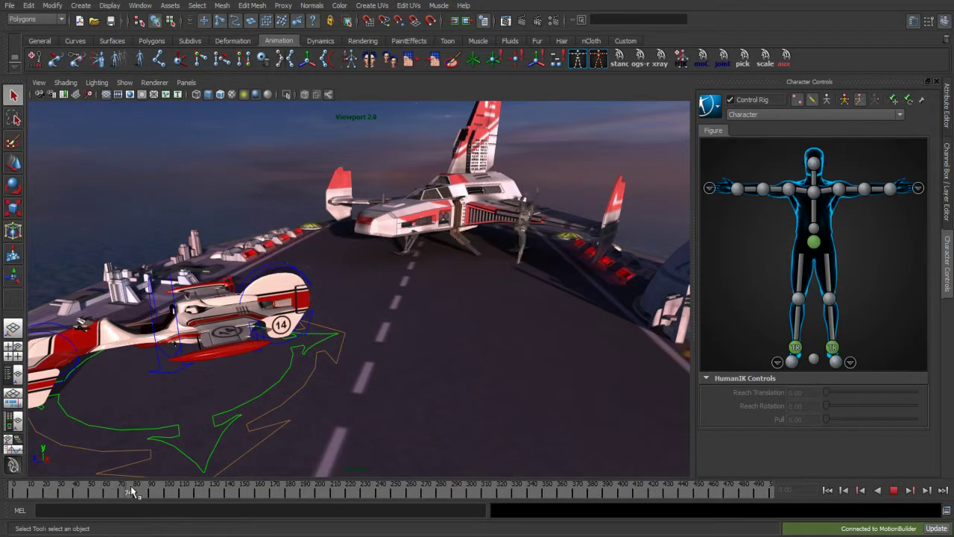
key(alt+v)
Select the number 14 red-and-white craft with its controls and move it along Z to about -131.585.
click(282, 415)
alt+drag(328, 414, 404, 340)
alt+right_drag(403, 339, 405, 340)
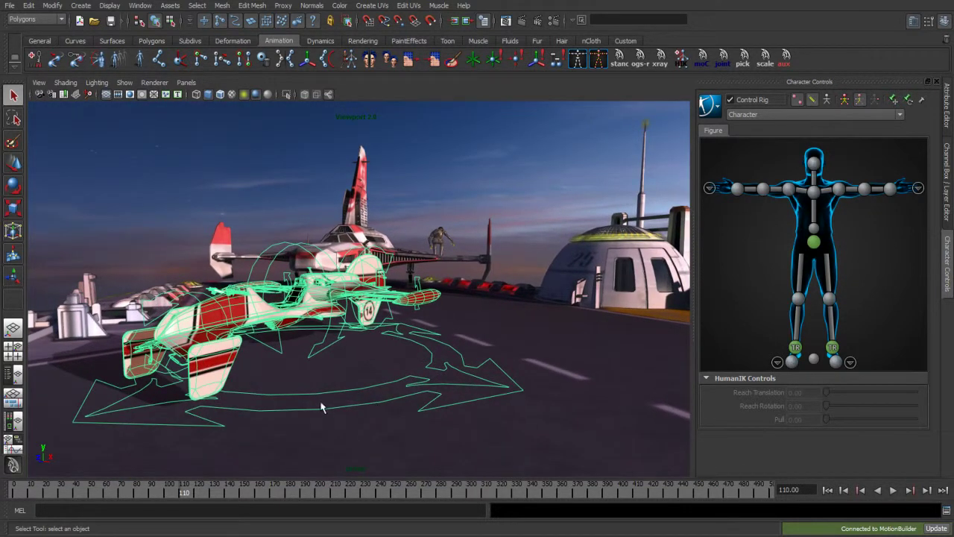
key(w)
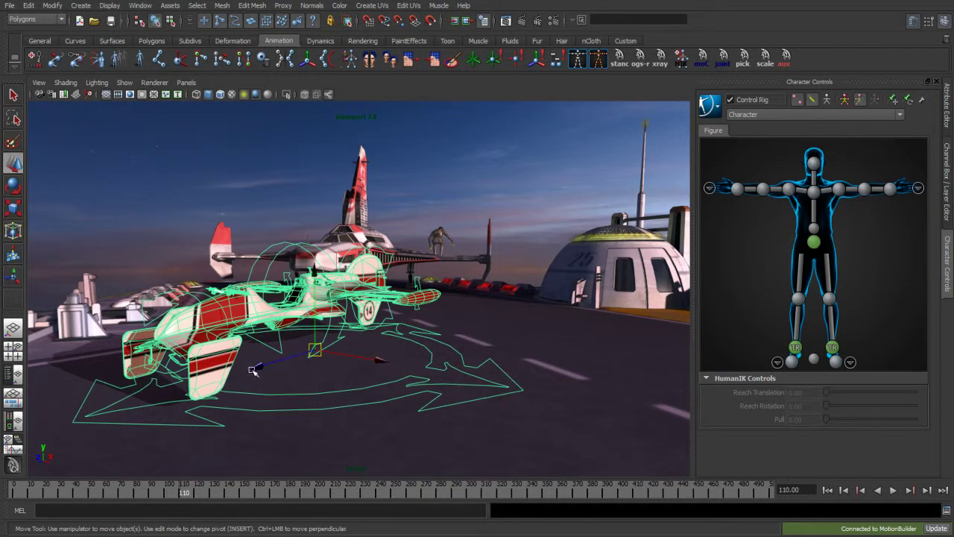
drag(256, 369, 275, 365)
middle_drag(276, 366, 281, 367)
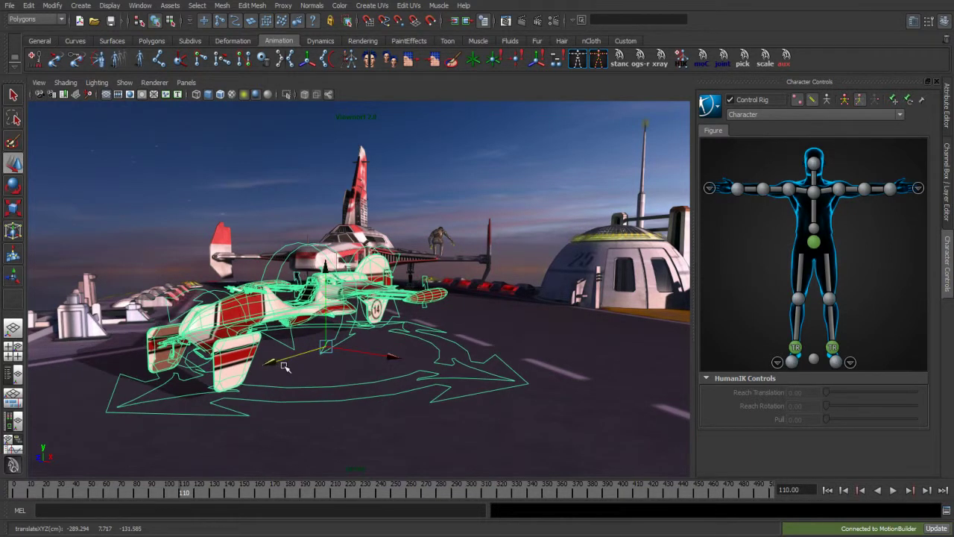
Send the selected craft to MotionBuilder by adding it to the current scene.
click(11, 6)
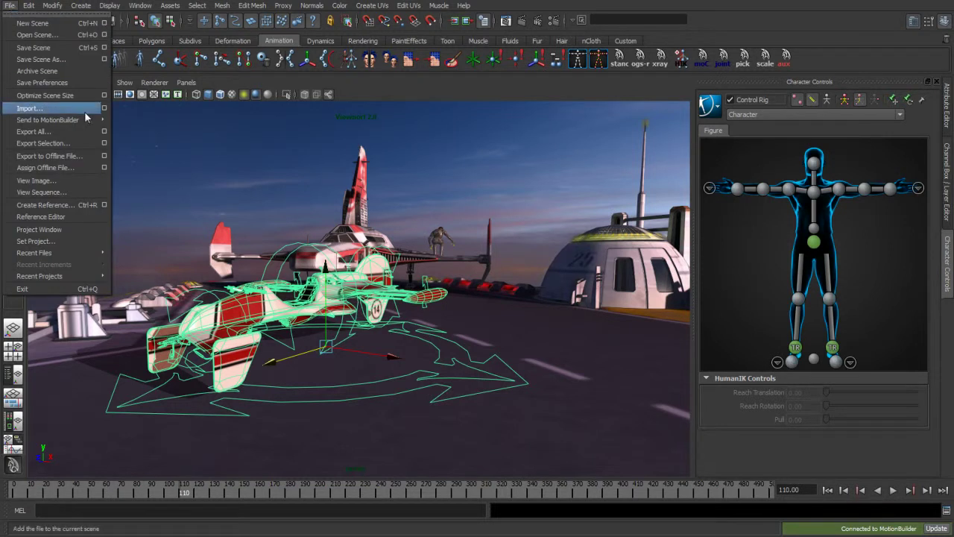
mouse_move(84, 120)
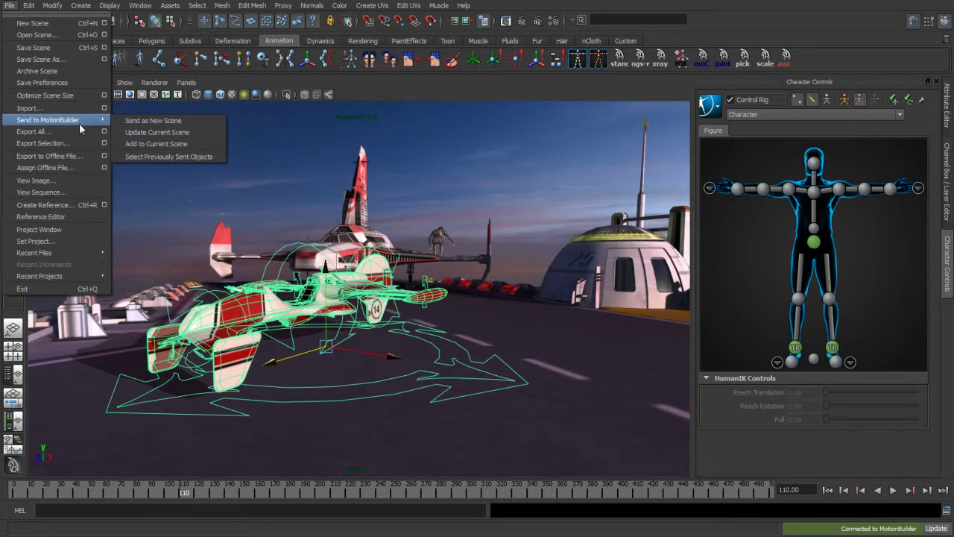
click(161, 145)
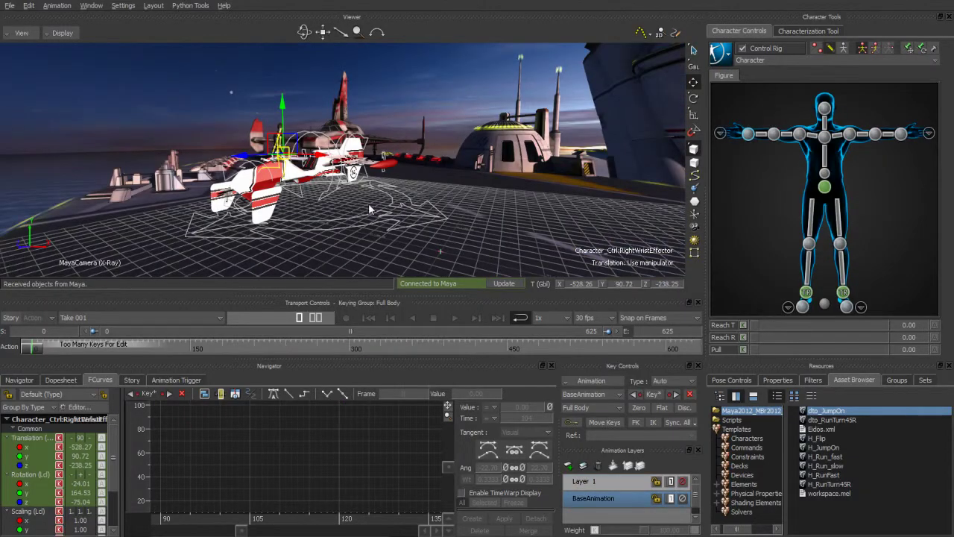
Select the received craft's localTrans control in MotionBuilder and bring it into view in the Producer Perspective.
scroll(353, 216, up, 2)
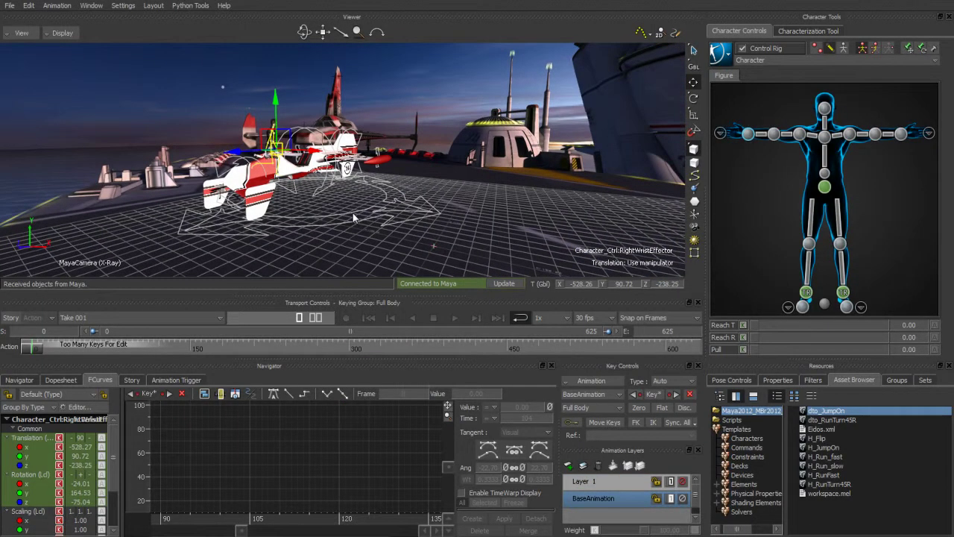
key(alt+e)
key(Escape)
click(353, 212)
key(ctrl+p)
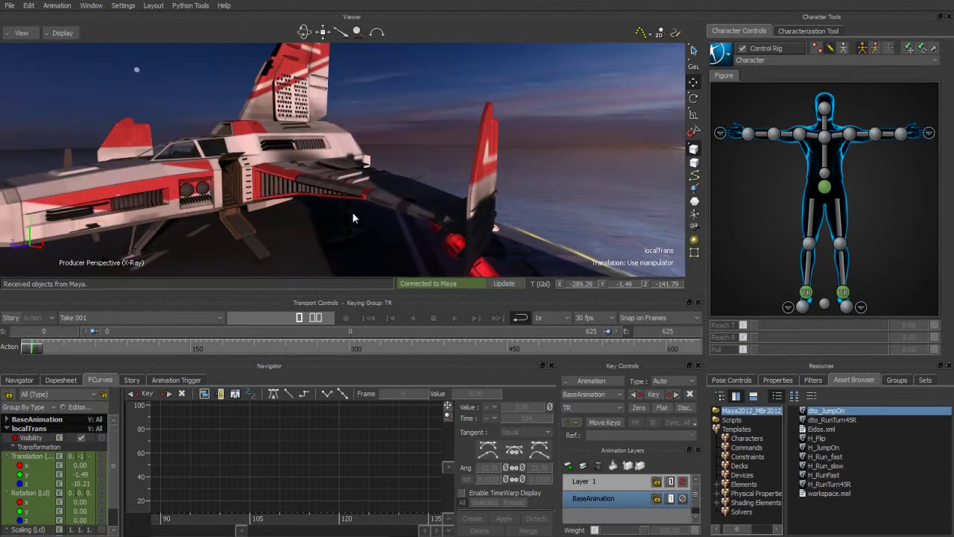
alt+right_drag(371, 203, 196, 193)
alt+middle_drag(197, 192, 292, 176)
alt+right_drag(292, 176, 246, 192)
alt+drag(246, 192, 314, 201)
alt+middle_drag(377, 202, 320, 201)
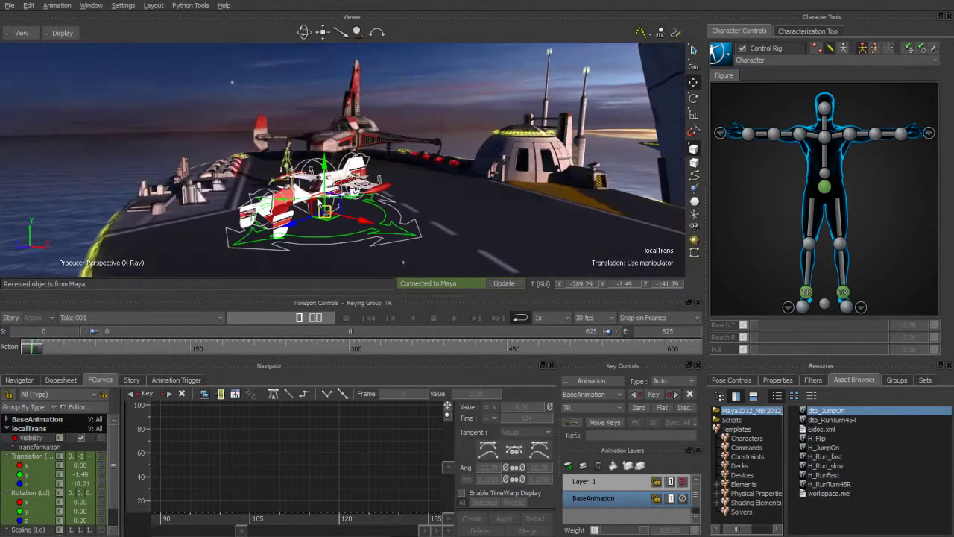
alt+right_drag(320, 219, 339, 220)
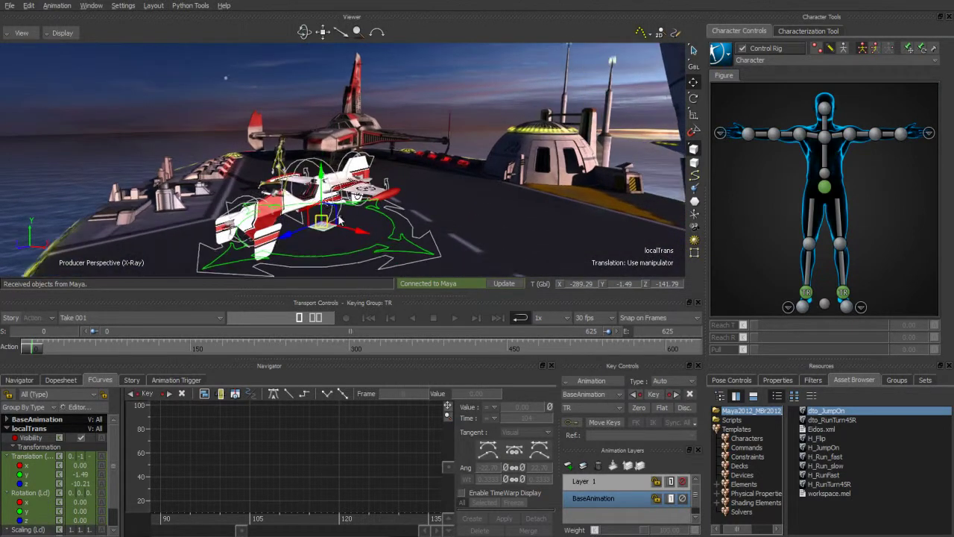
alt+middle_drag(332, 216, 294, 197)
Try moving the craft's localTrans control along Z to about -153.48, and undo the move.
drag(246, 209, 265, 207)
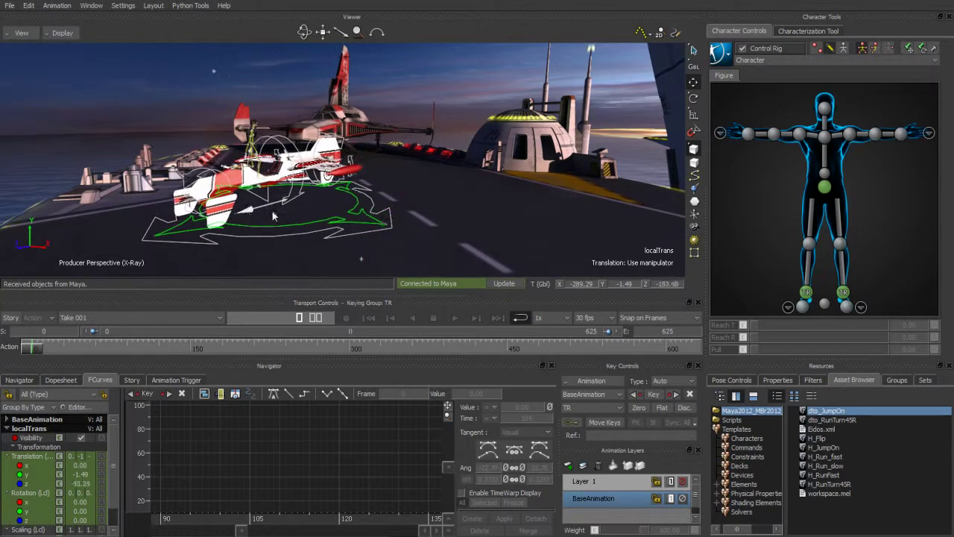
key(ctrl+z)
alt+right_drag(283, 204, 300, 201)
mouse_move(300, 201)
alt+mouse_down()
mouse_move(317, 210)
mouse_move(298, 207)
alt+mouse_up()
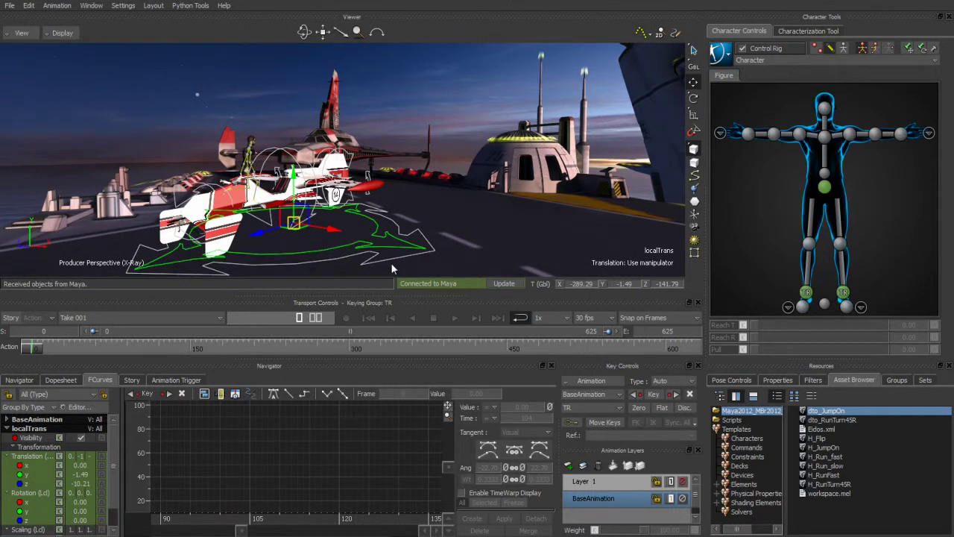
Move the craft's localTrans control along Z to about -0.23, update the connected Maya scene, and switch to Maya to view it.
drag(277, 242, 554, 305)
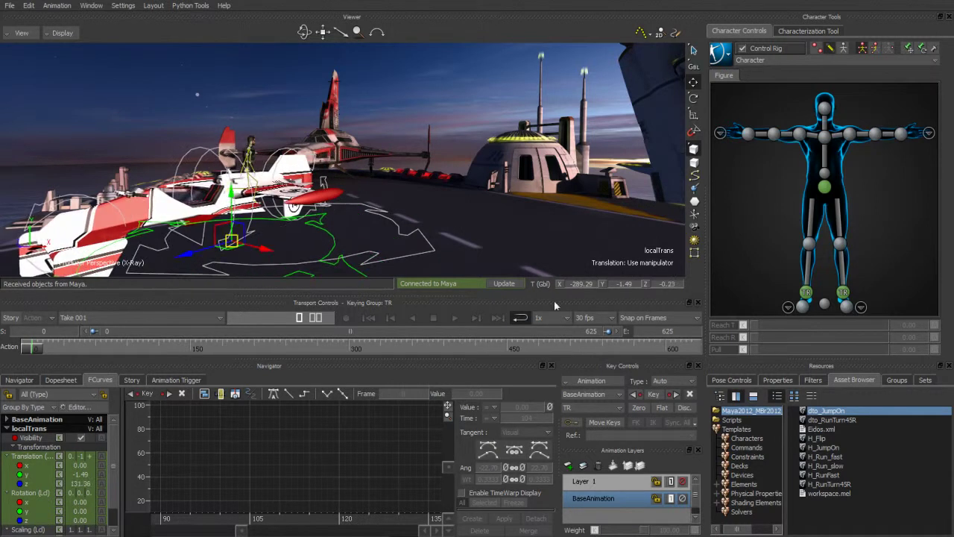
click(507, 282)
key(alt+Tab)
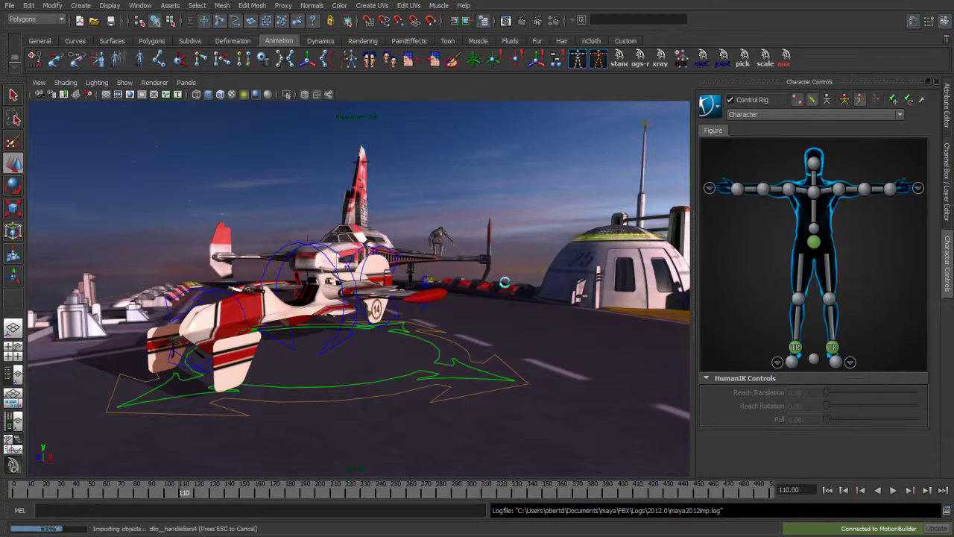
alt+drag(355, 366, 328, 336)
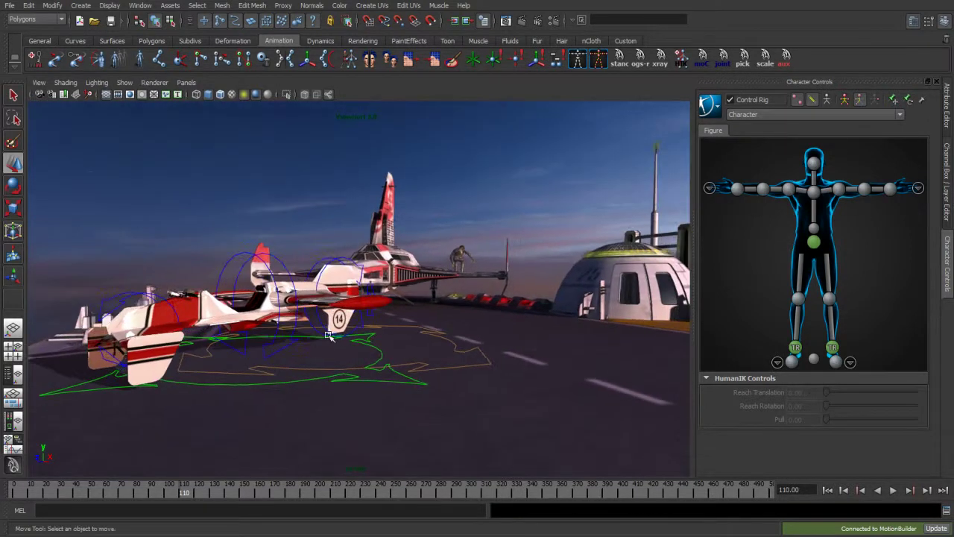